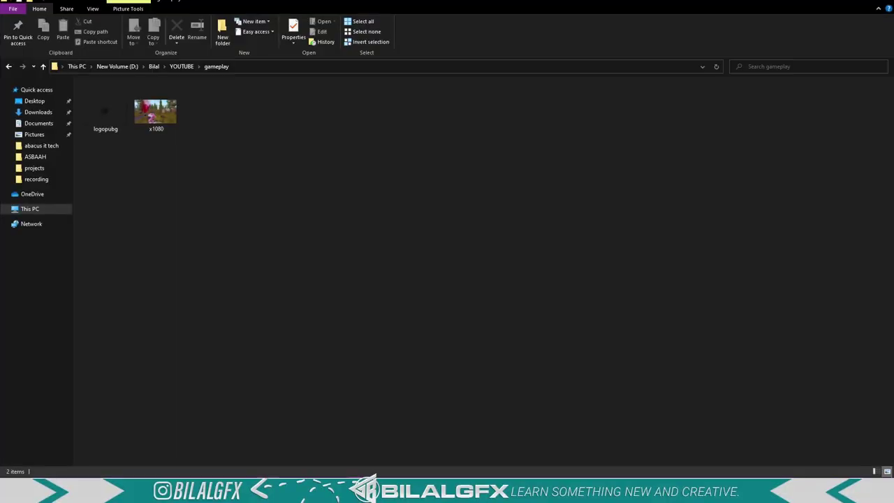
Step: Place the x1080 gameplay screenshot on the canvas as a new layer and fit the view
mouse_move(155, 105)
left_mouse_down()
mouse_move(341, 451)
mouse_move(383, 263)
left_mouse_up()
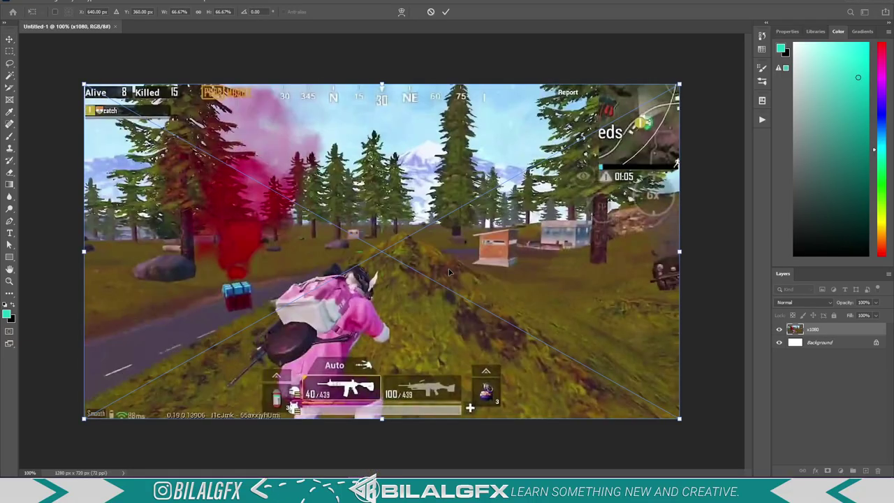
key("Return")
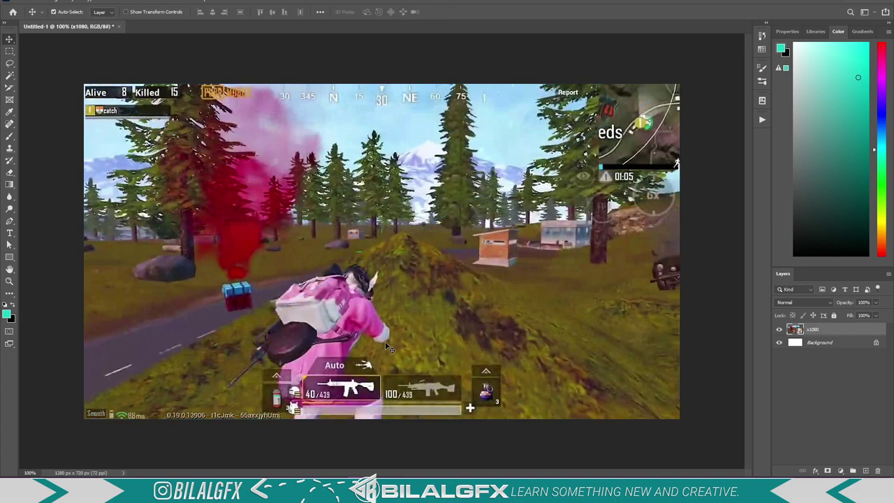
key("ctrl+minus")
key("ctrl+0")
scroll(362, 246, "up", 2)
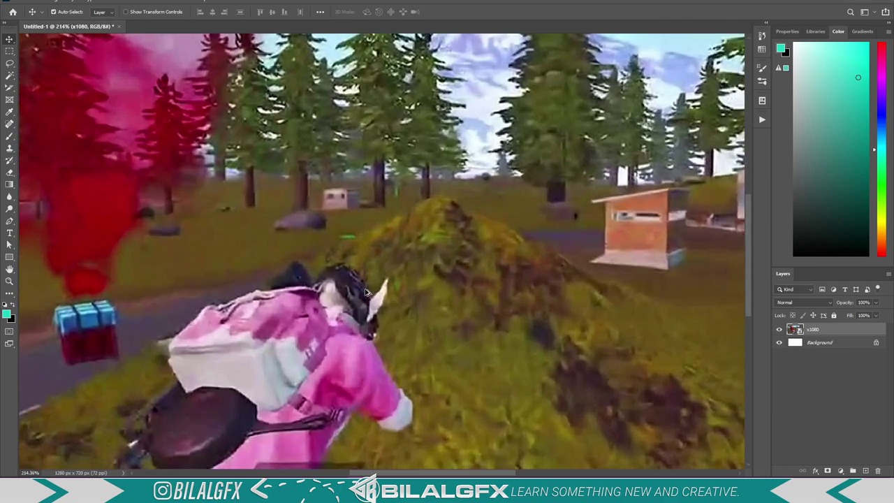
scroll(369, 292, "down", 5)
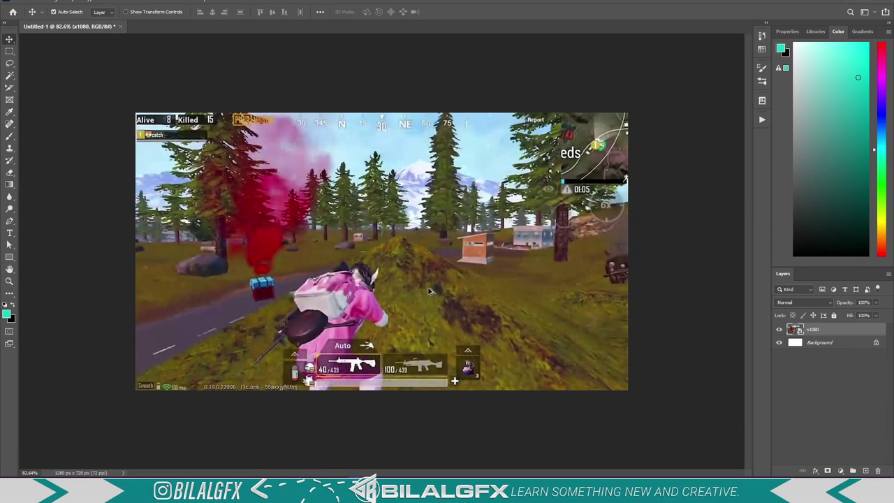
Step: Open the Camera Raw filter (Shift+Ctrl+A) on the placed screenshot
scroll(437, 255, "up", 1)
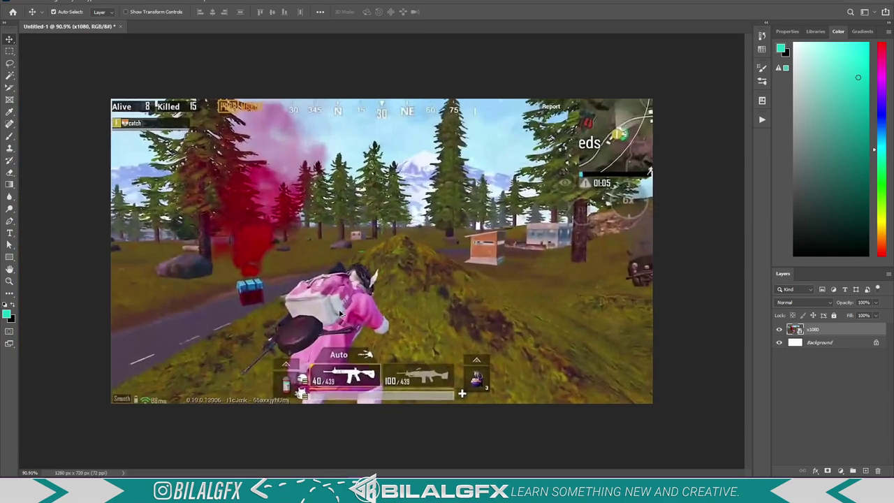
scroll(440, 248, "up", 1)
scroll(447, 238, "down", 2)
scroll(453, 225, "up", 1)
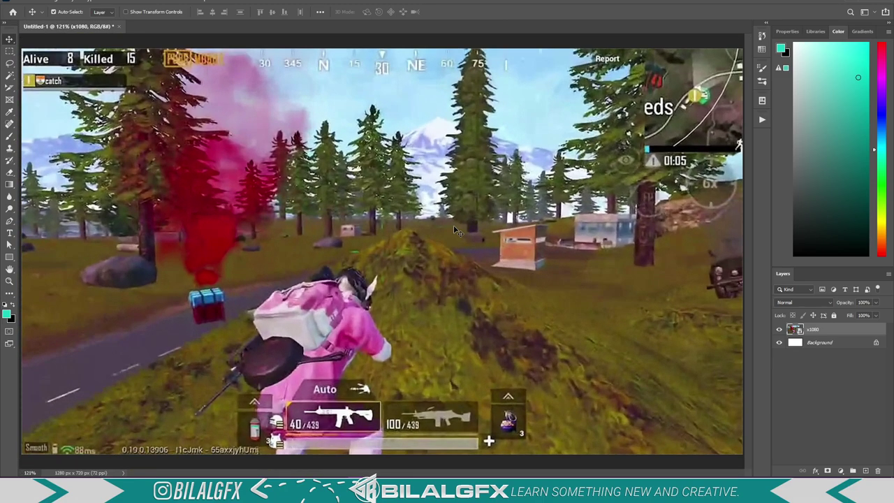
scroll(453, 225, "down", 2)
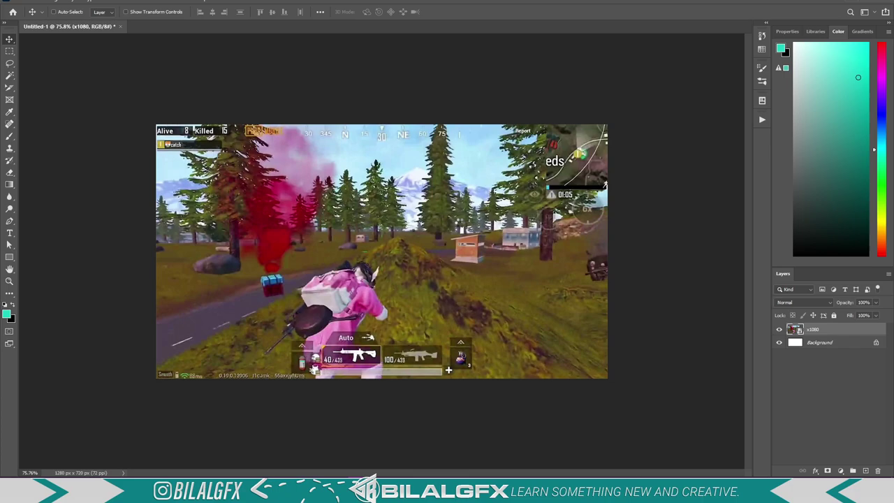
key("ctrl+shift+a")
Step: Apply Camera Raw with Noise Reduction 51, Texture +19, Dehaze +12, Vibrance +7, Saturation +4
left_click_drag(662, 239, 712, 239)
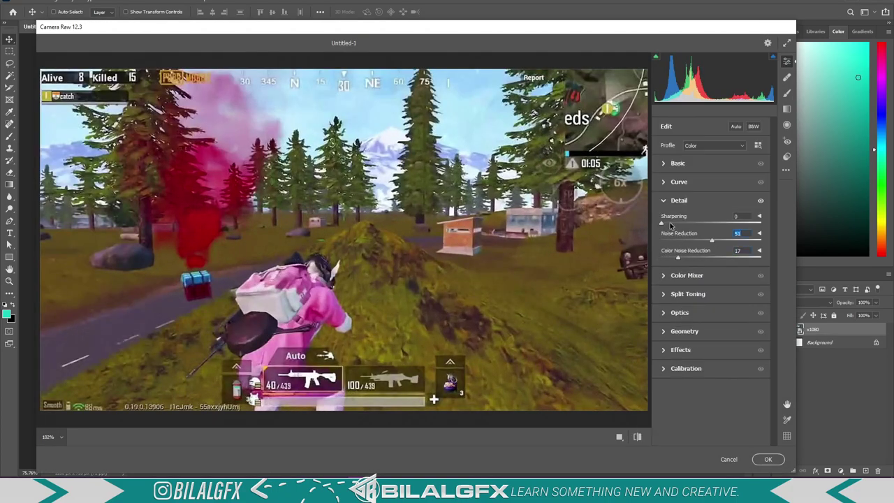
left_click(666, 164)
left_click_drag(711, 399, 712, 400)
mouse_move(711, 332)
left_mouse_down()
mouse_move(723, 333)
mouse_move(724, 307)
mouse_move(702, 293)
mouse_move(712, 279)
mouse_move(691, 266)
mouse_move(716, 251)
mouse_move(711, 237)
left_mouse_up()
left_click(768, 460)
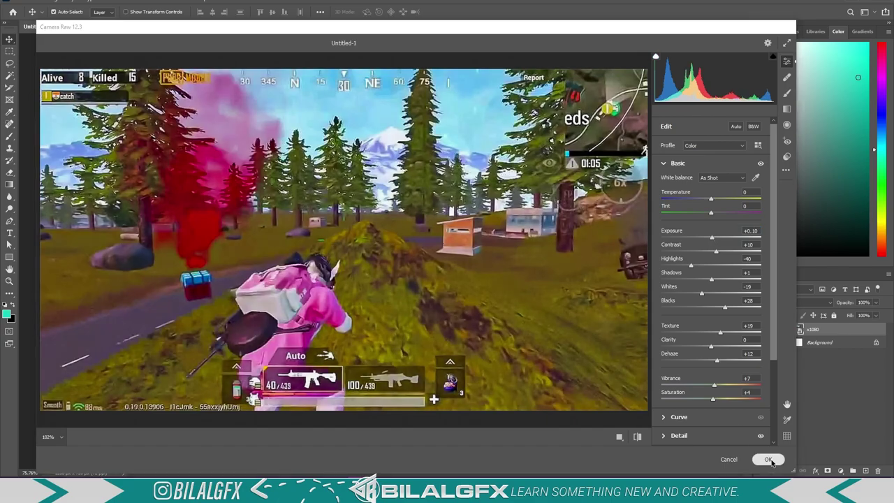
Step: Toggle the Camera Raw smart filter's visibility to compare before and after
scroll(318, 312, "down", 2)
scroll(317, 312, "up", 4)
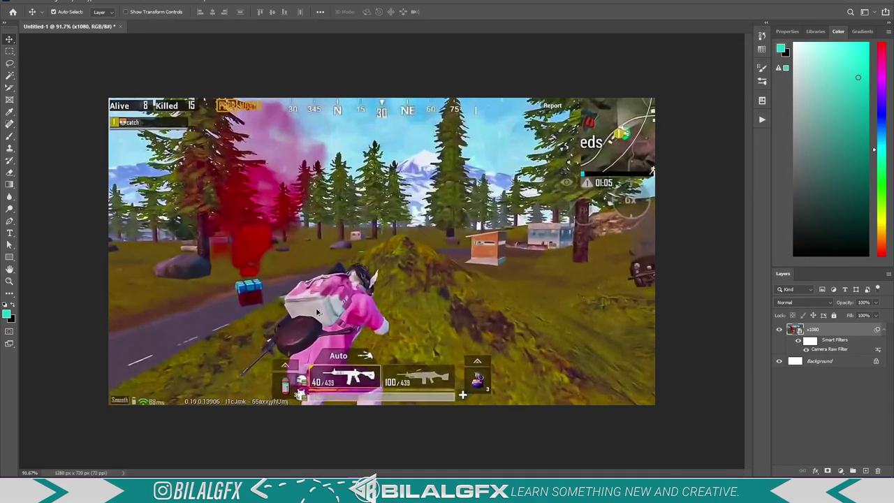
scroll(318, 312, "up", 3)
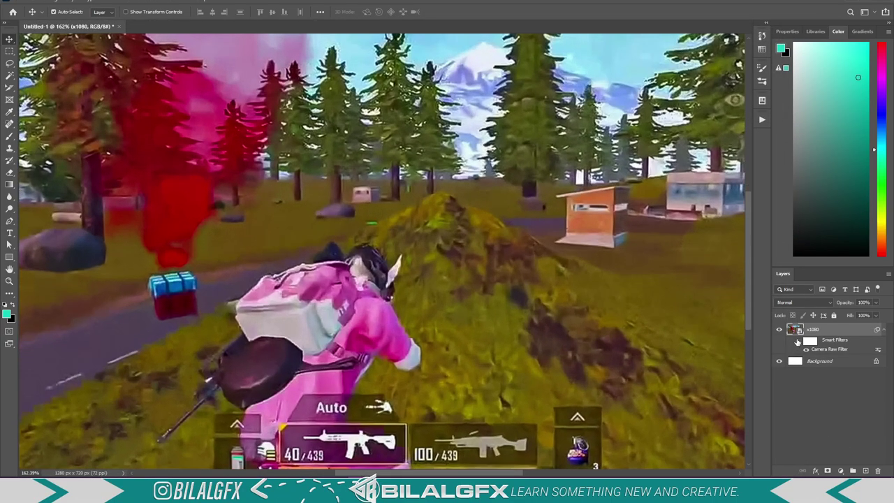
left_click(798, 342)
scroll(461, 343, "down", 3)
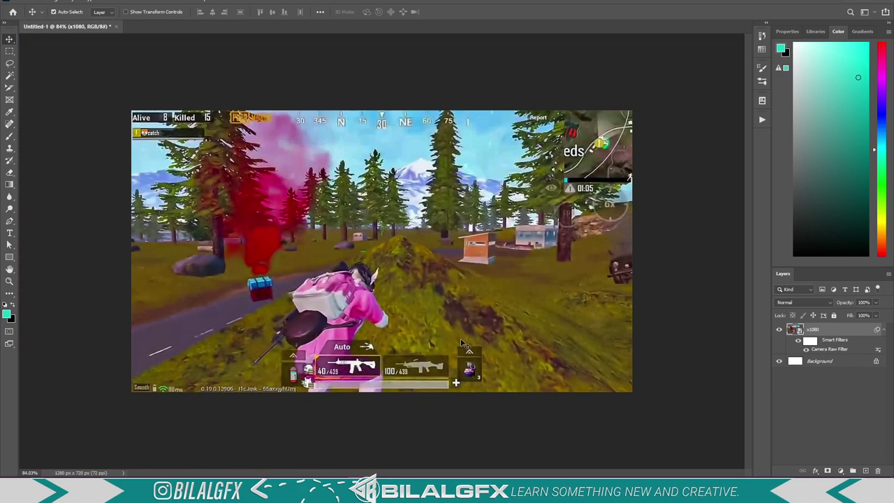
scroll(73, 139, "up", 2)
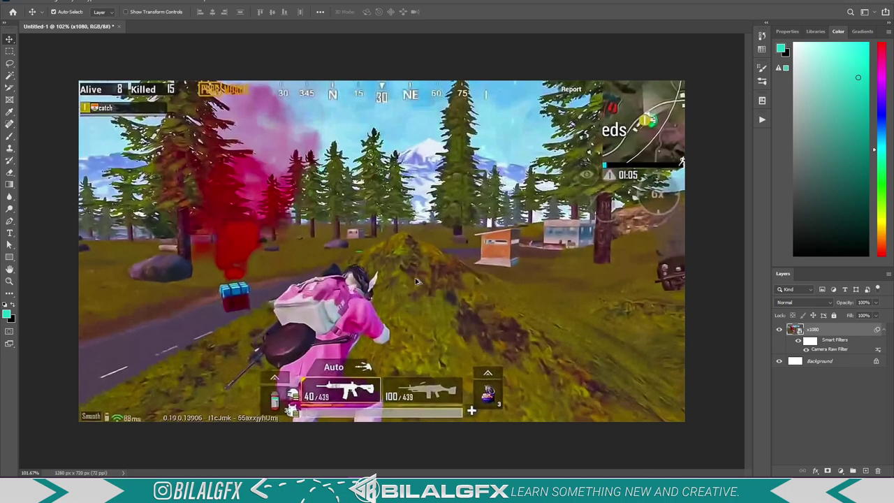
Step: Select the pink-outfitted character using Select Subject with the Magic Wand tool
left_click(8, 61)
scroll(355, 299, "up", 2)
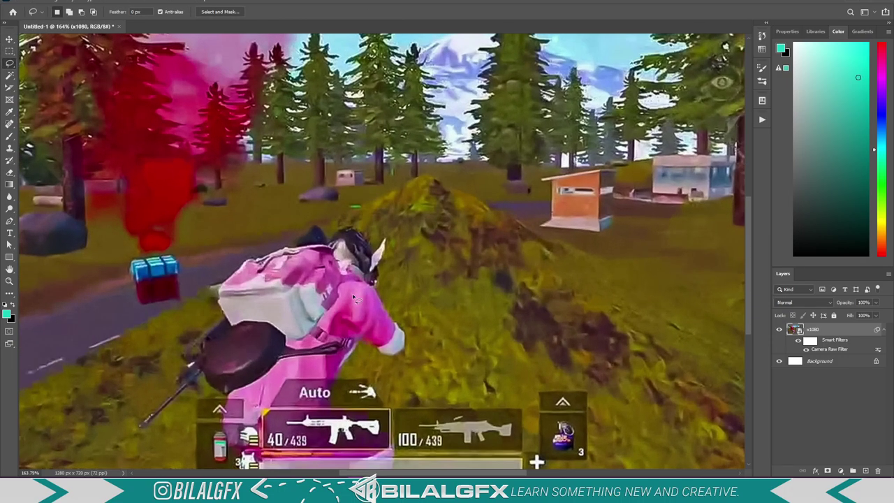
scroll(348, 219, "down", 4)
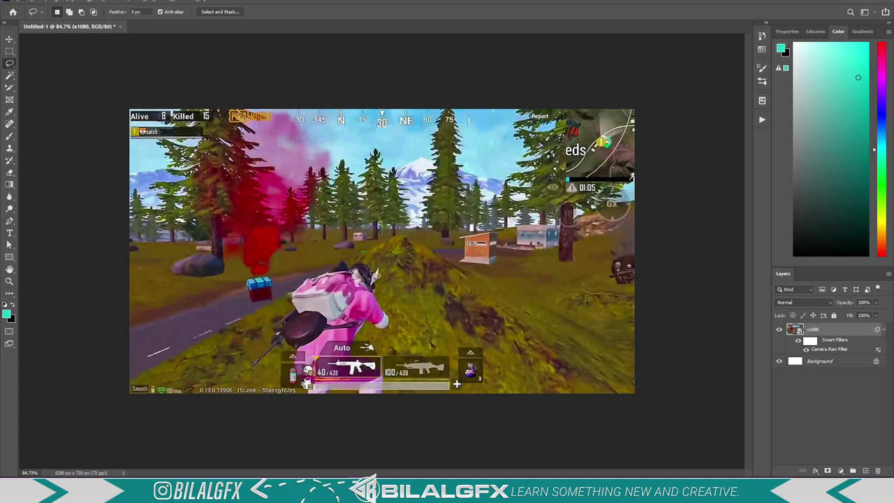
scroll(332, 306, "up", 2)
scroll(332, 306, "up", 1)
left_click(9, 74)
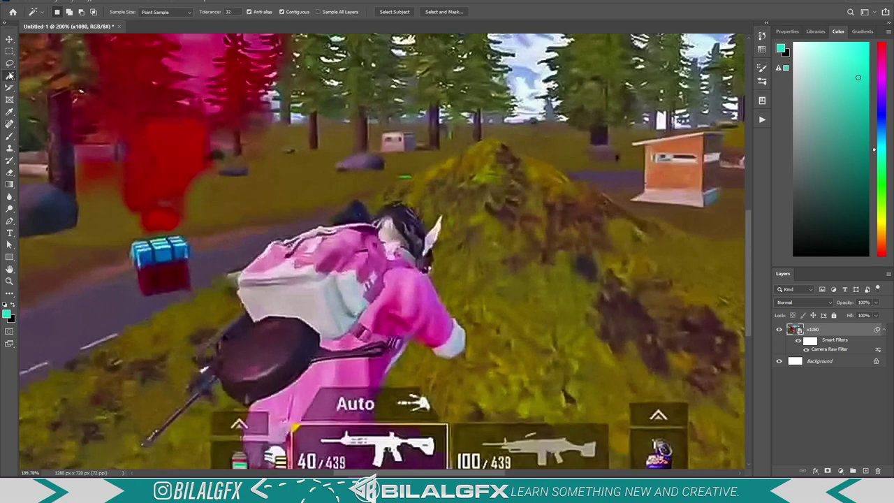
left_click(389, 12)
Step: Return to the Lasso tool in Subtract from Selection mode with the whole image fitted in view
scroll(382, 251, "down", 3)
scroll(381, 252, "up", 3)
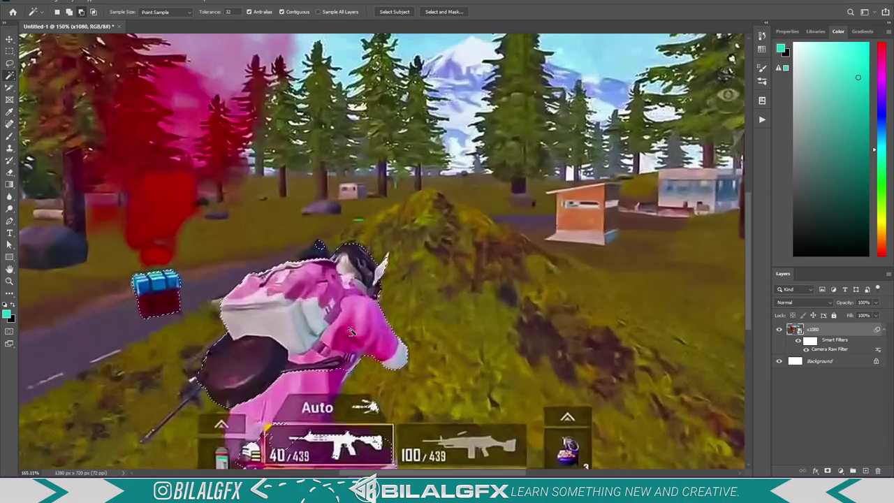
left_click(9, 63)
key("ctrl+0")
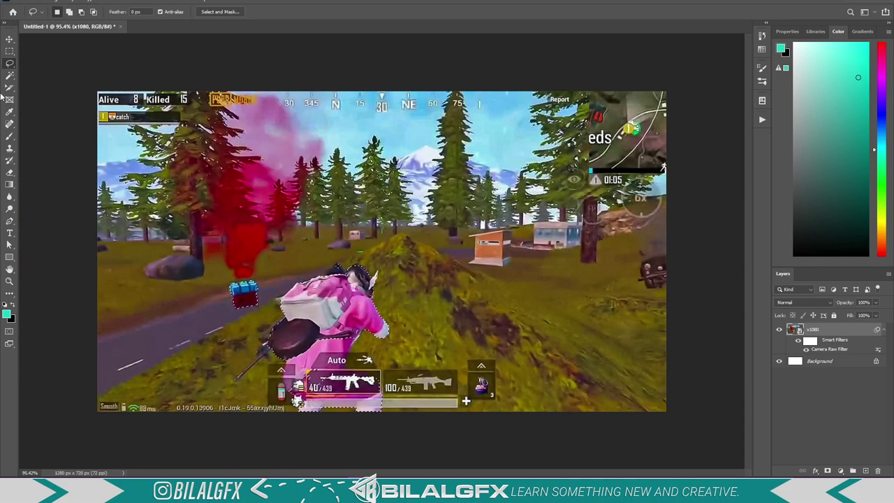
scroll(382, 252, "up", 3)
scroll(381, 252, "down", 2)
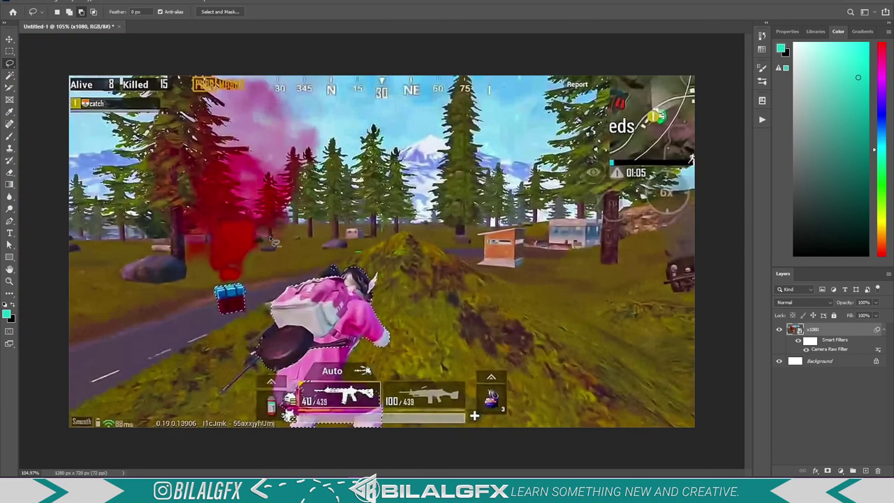
scroll(383, 257, "up", 1)
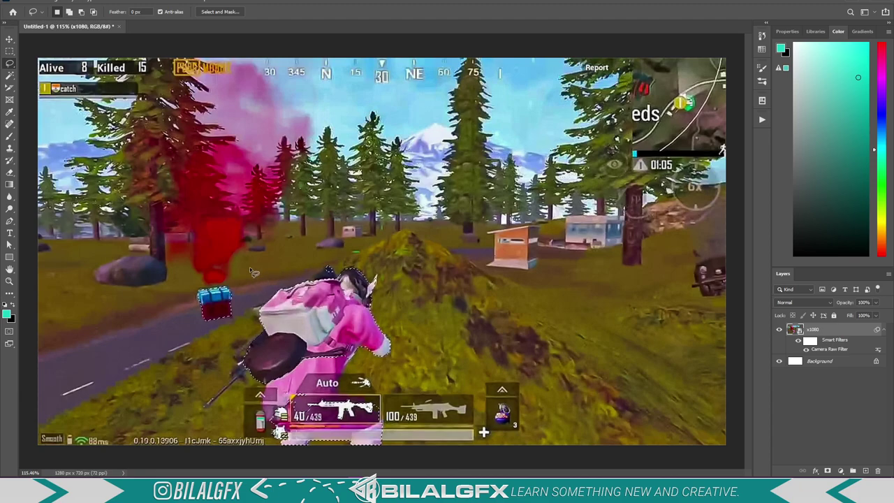
key("alt")
Step: Cut the airdrop box out of the selection and add the gap above the shoulder
mouse_move(237, 268)
left_mouse_down()
mouse_move(209, 260)
mouse_move(245, 236)
left_mouse_up()
scroll(304, 281, "up", 5)
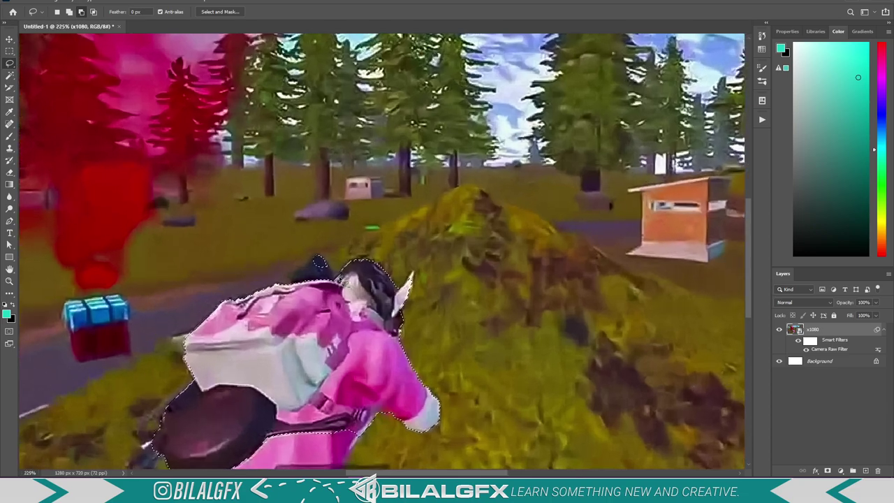
left_click_drag(304, 281, 309, 256)
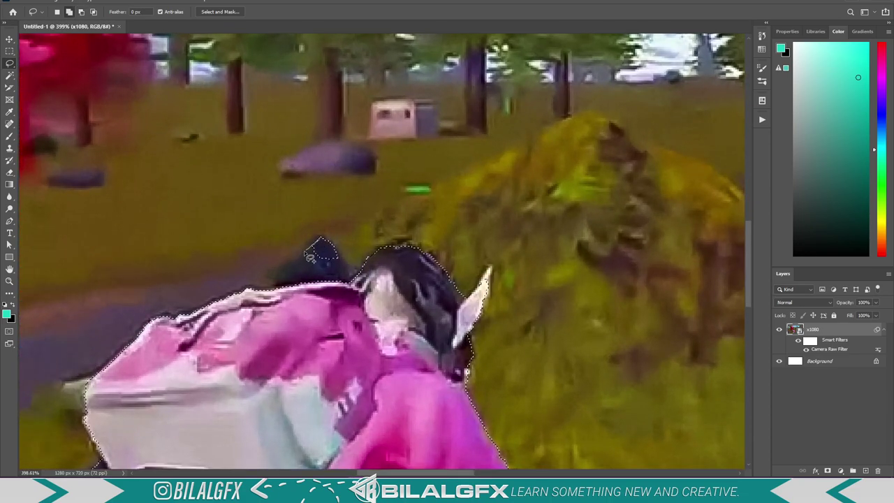
left_click_drag(338, 332, 289, 254)
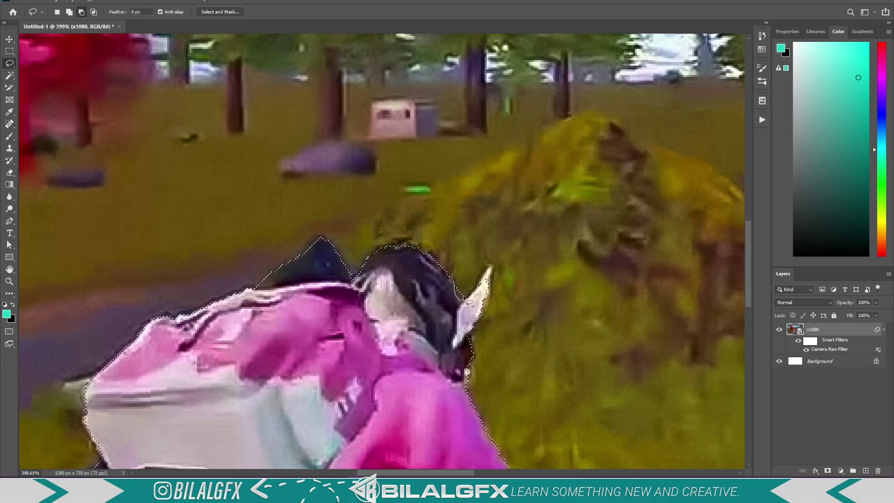
scroll(454, 300, "up", 3)
Step: Fix the selection edge between the ear tips so it hugs the helmet tightly
key("alt+shift")
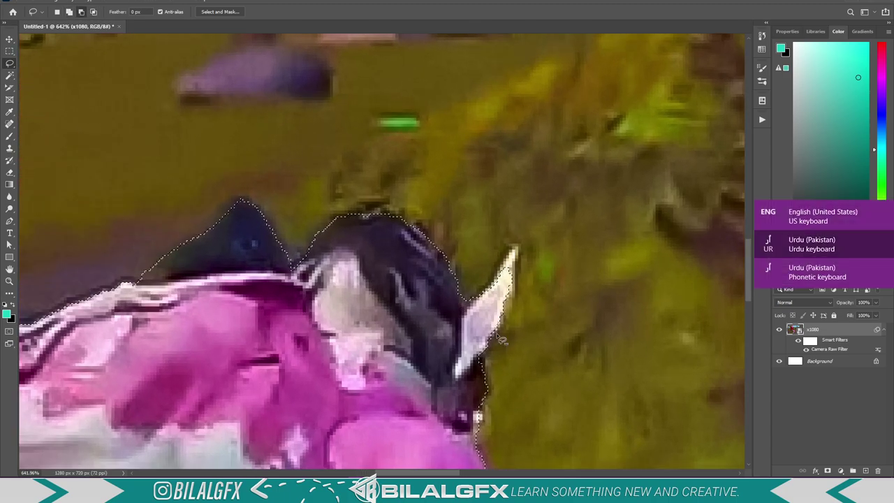
scroll(381, 222, "up", 2)
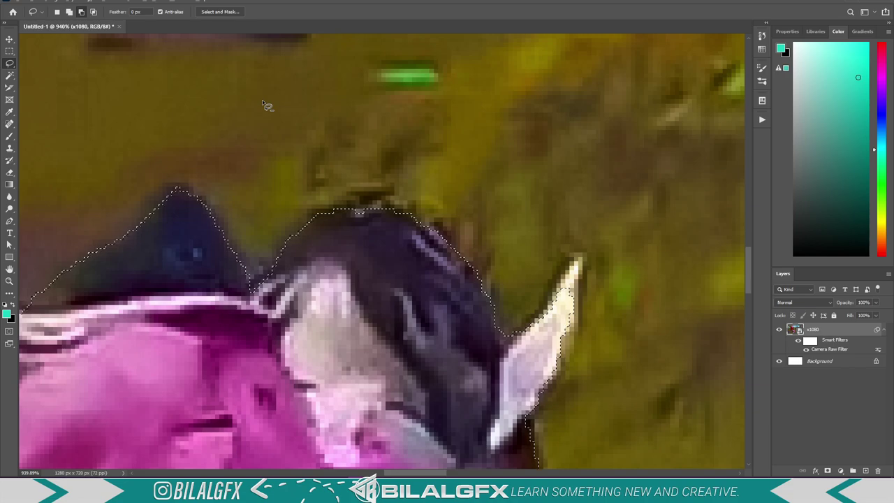
left_click_drag(311, 170, 420, 139)
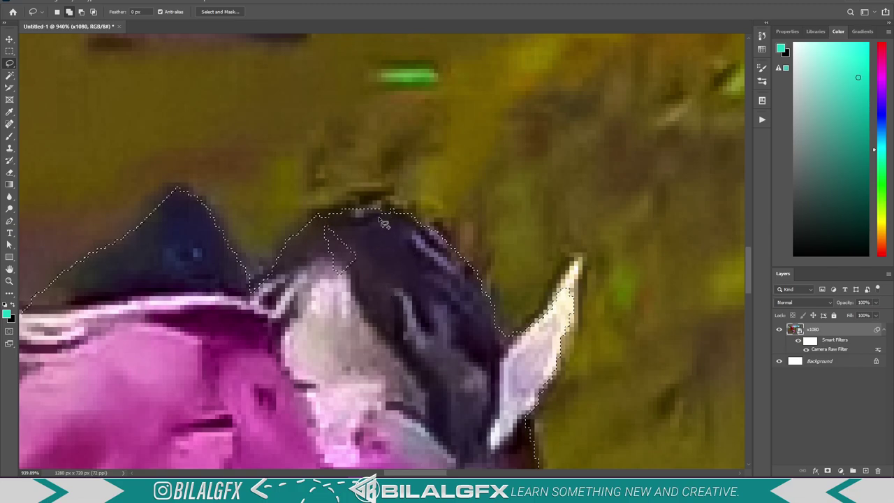
mouse_move(408, 238)
left_mouse_down()
mouse_move(388, 211)
mouse_move(392, 318)
left_mouse_up()
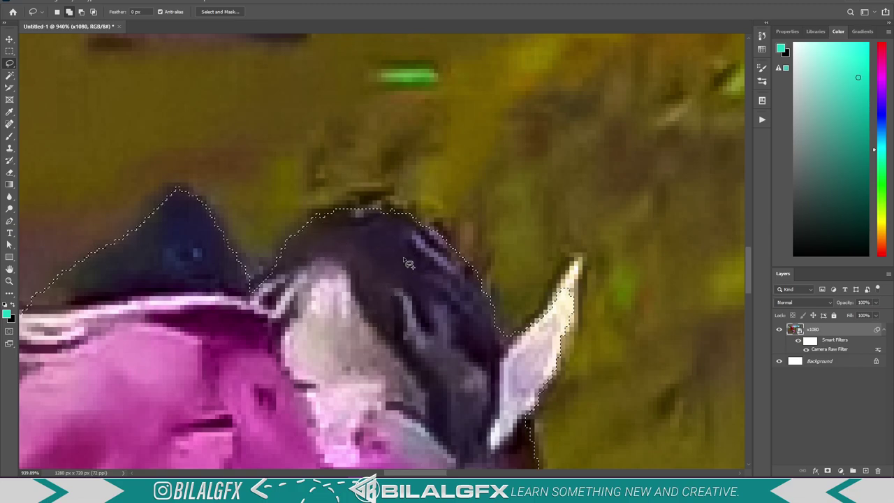
scroll(489, 328, "down", 5)
scroll(592, 374, "down", 5)
scroll(393, 304, "up", 8)
scroll(393, 303, "down", 4)
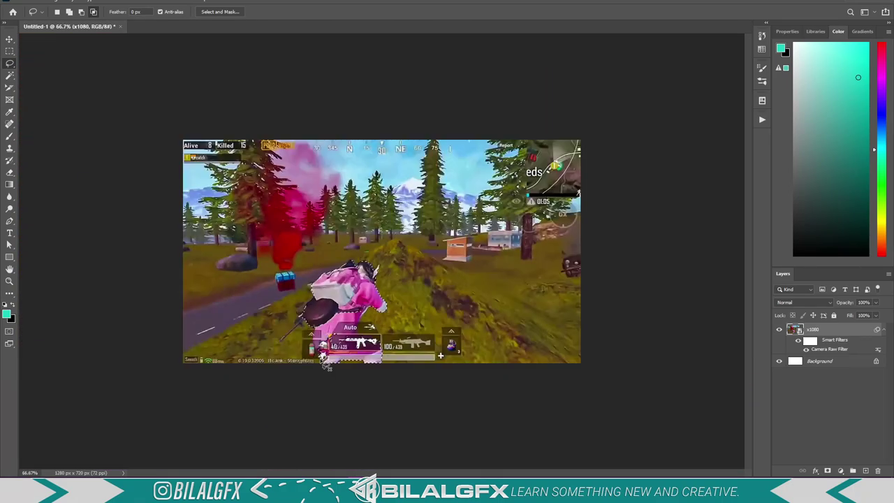
scroll(328, 356, "up", 6)
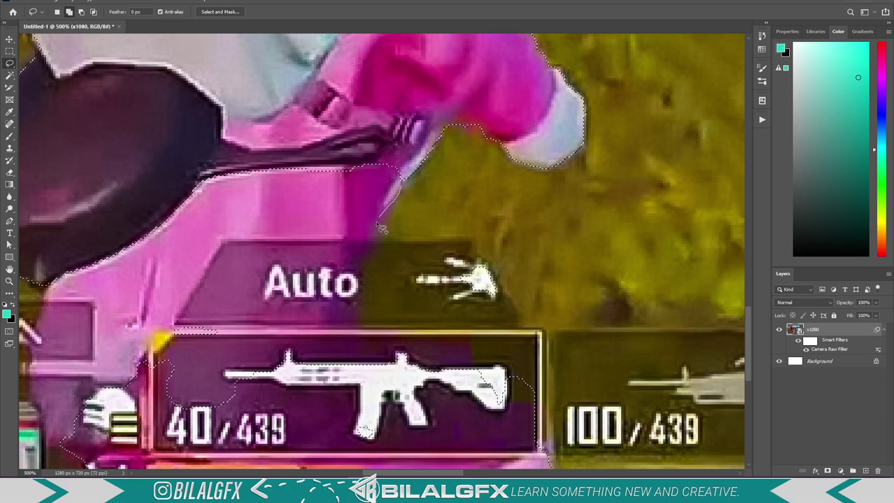
Step: Outline the pink area over the weapon panel and bring the rifle and ammo panel into view
left_click_drag(381, 227, 390, 149)
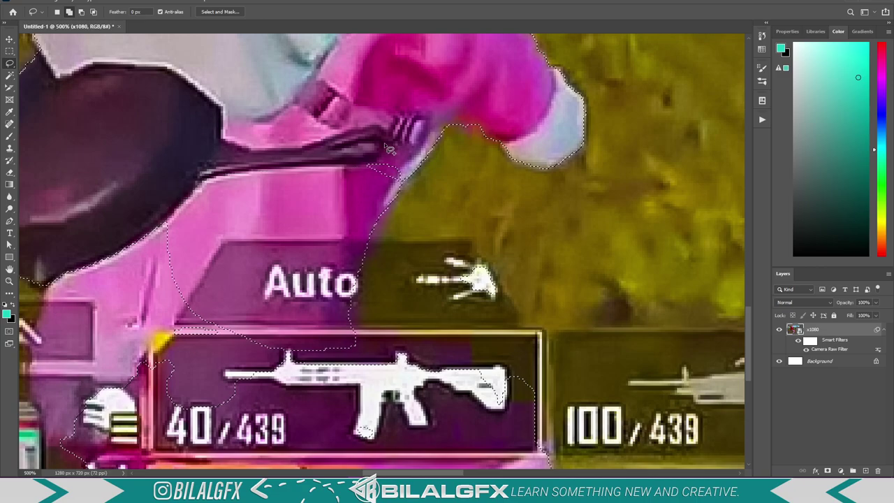
scroll(367, 210, "down", 1)
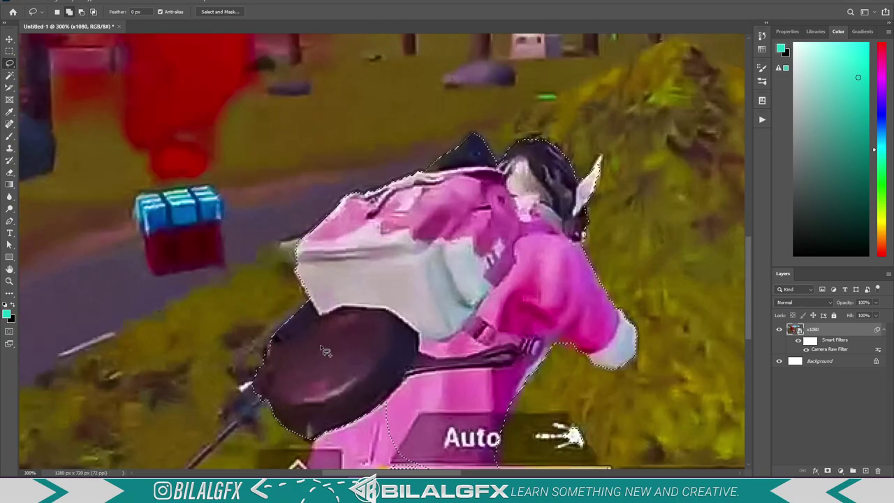
left_click_drag(325, 352, 325, 258)
scroll(331, 309, "up", 3)
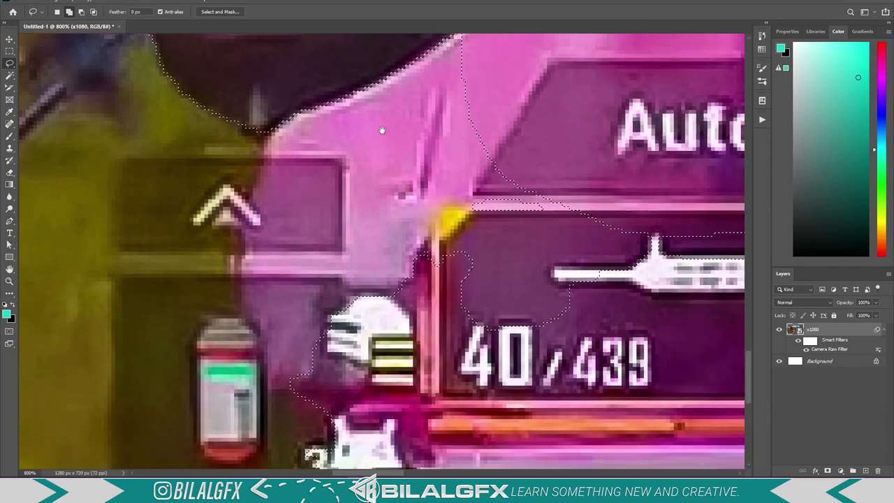
left_click_drag(382, 130, 379, 84)
scroll(344, 200, "down", 1)
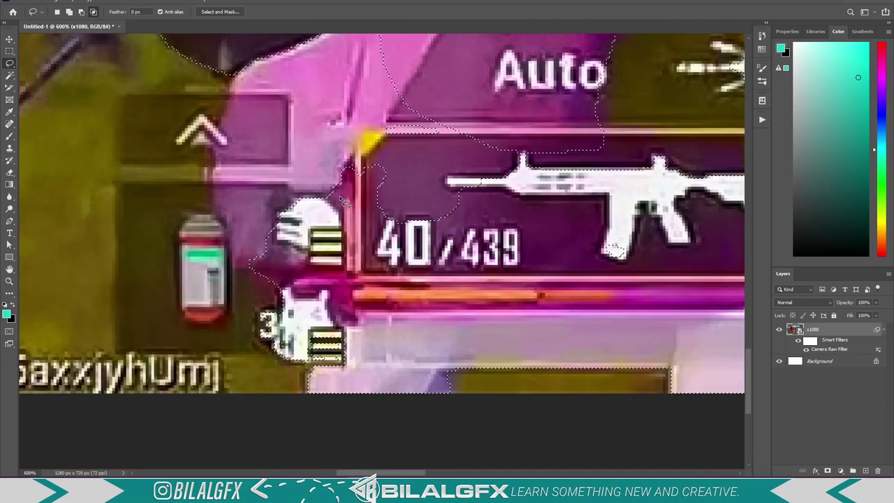
Step: Add the rifle and ammo HUD panel to the selection and fit the image on screen
left_click_drag(237, 69, 217, 158)
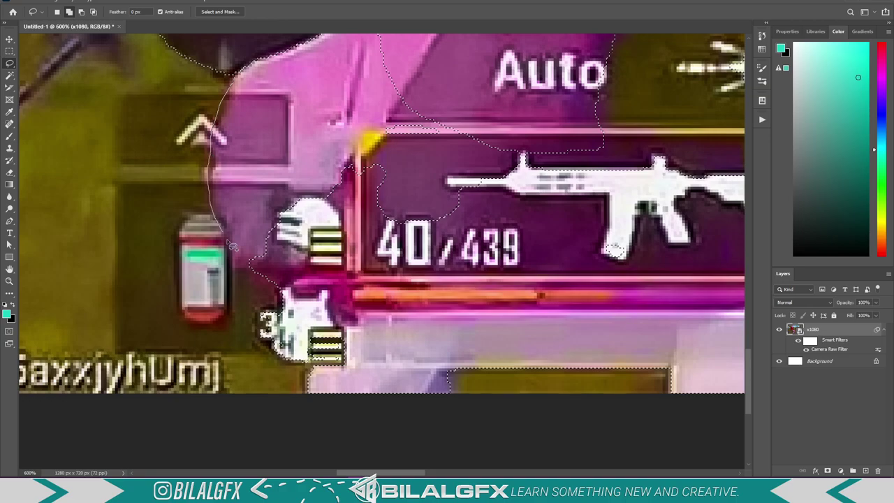
mouse_move(276, 289)
left_mouse_down()
mouse_move(489, 320)
mouse_move(517, 353)
left_mouse_up()
scroll(420, 314, "down", 2)
scroll(315, 349, "down", 4)
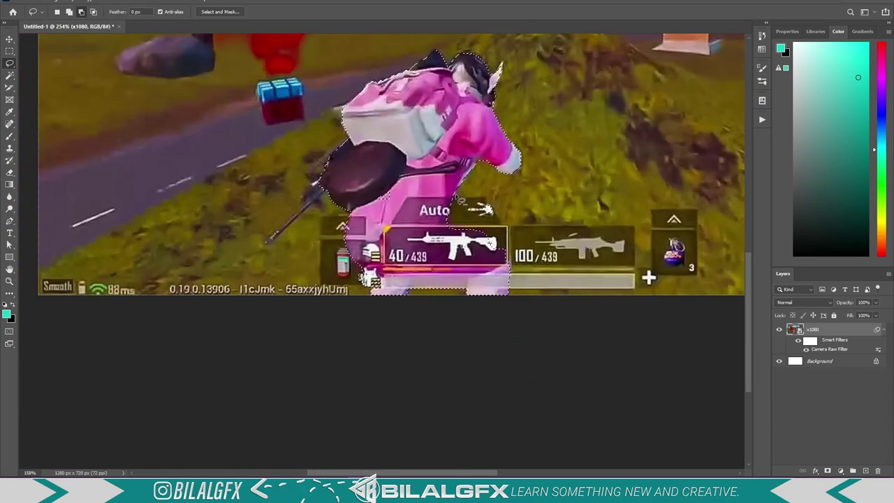
scroll(219, 449, "up", 5)
scroll(219, 449, "down", 3)
scroll(244, 419, "down", 3)
scroll(265, 399, "down", 2)
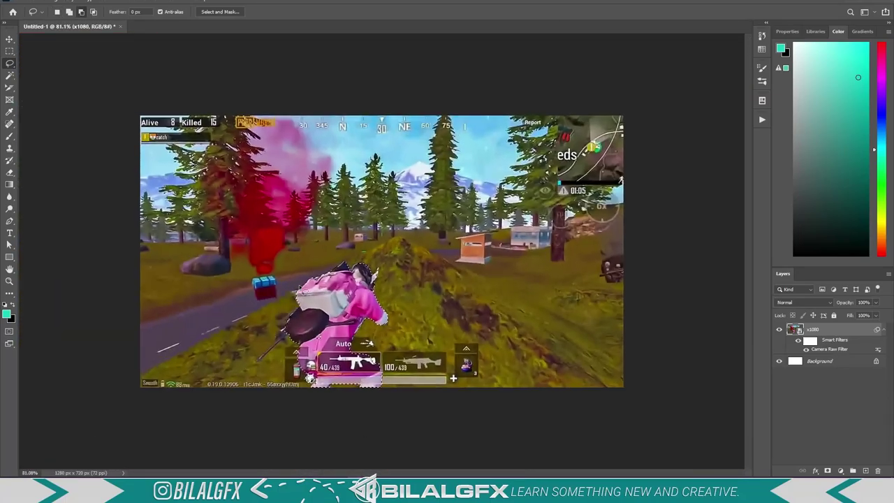
scroll(284, 377, "up", 4)
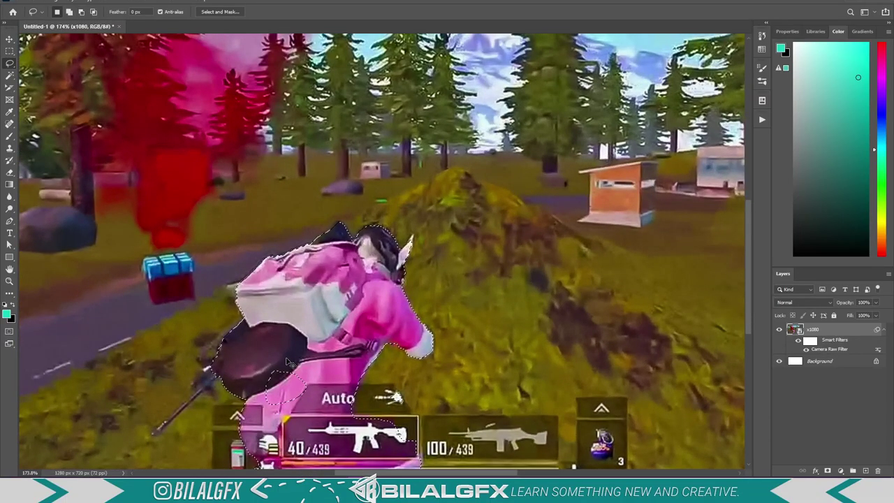
key("ctrl+0")
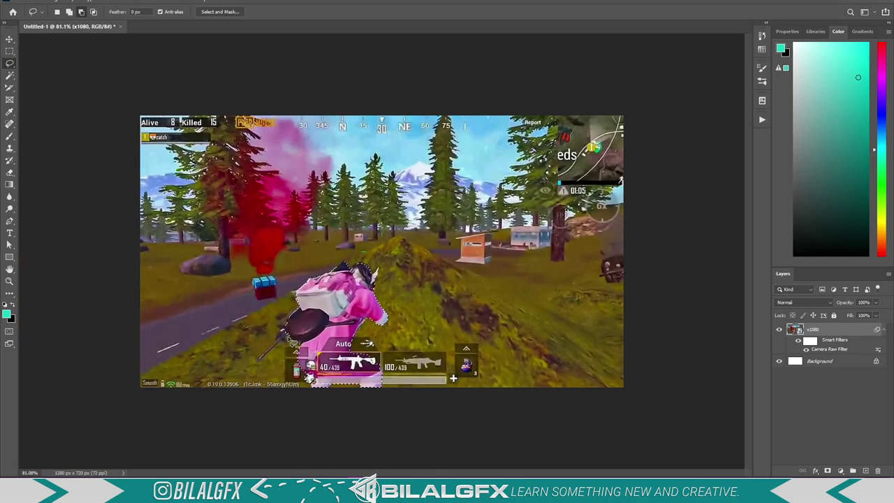
Step: Copy the selected character onto Layer 1 and toggle x1080's visibility to check the cutout
key("ctrl+j")
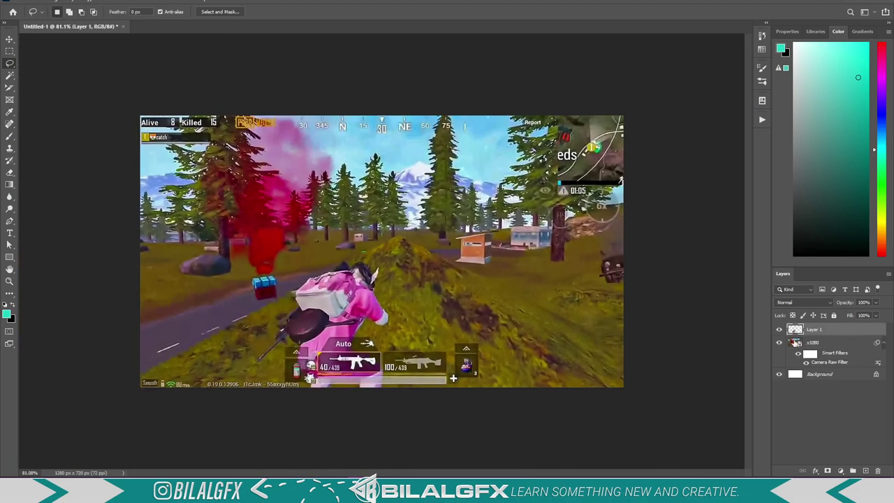
left_click(779, 343)
left_click(780, 343)
left_click(780, 343)
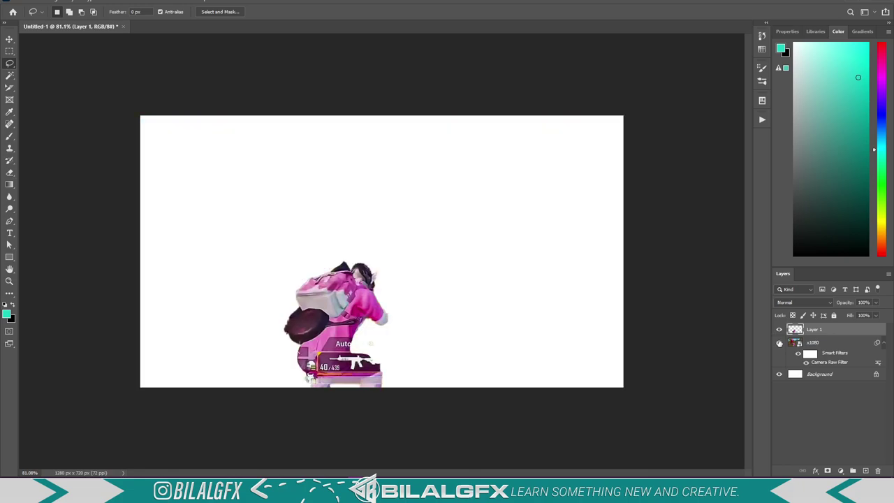
left_click(780, 343)
Step: Show x1080 again, switch to the Move tool and make x1080 the active layer
left_click(779, 343)
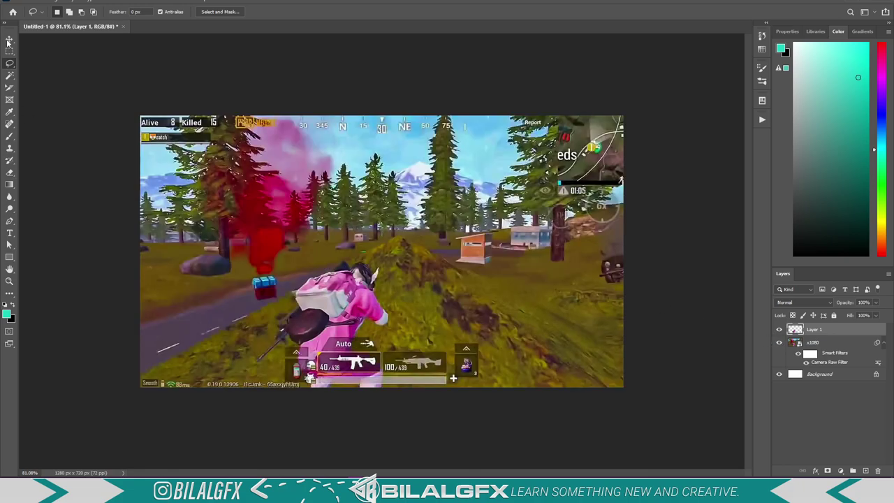
left_click(10, 40)
left_click(843, 342)
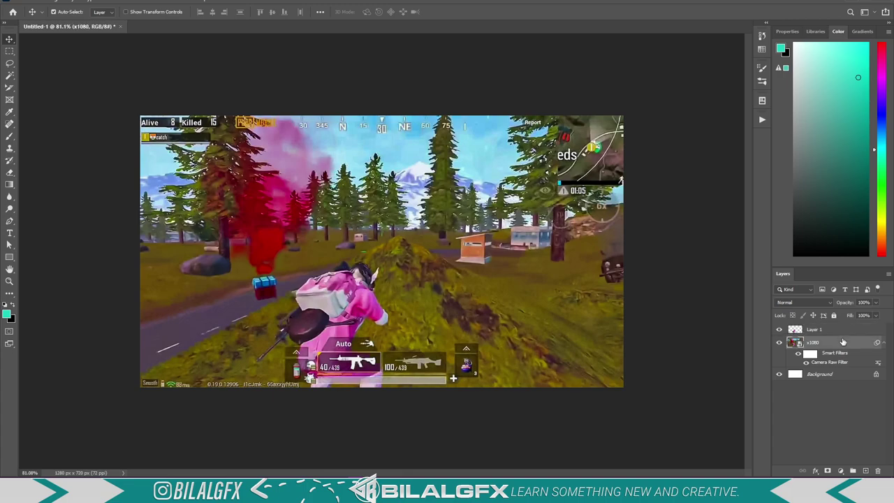
left_click(839, 472)
Step: Add a Gradient Map adjustment above the screenshot with its left stop set to black
left_click(839, 459)
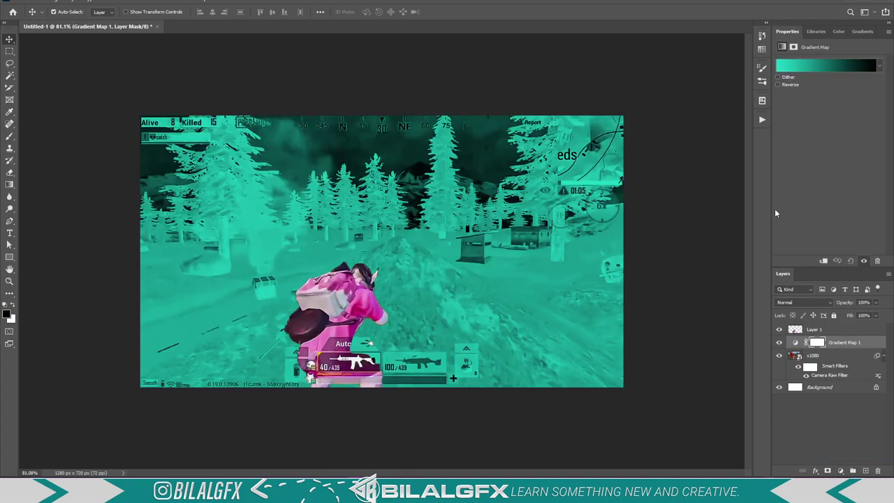
left_click(805, 67)
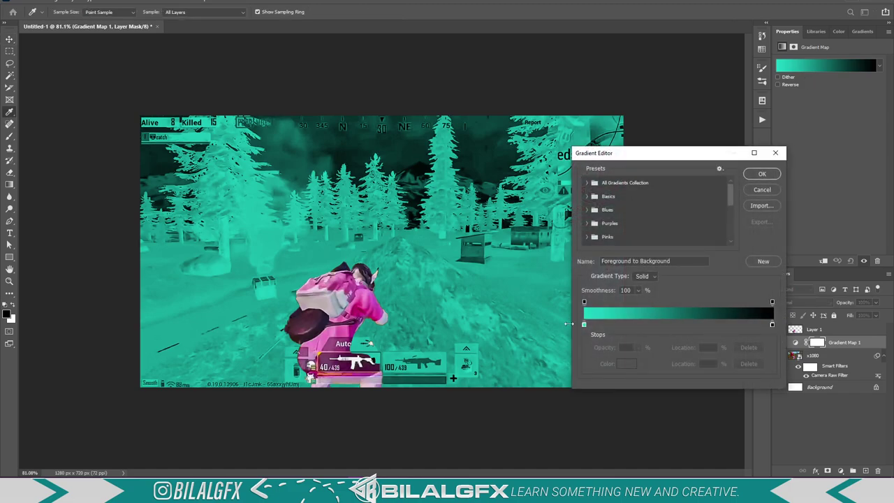
left_click(584, 326)
left_click(620, 364)
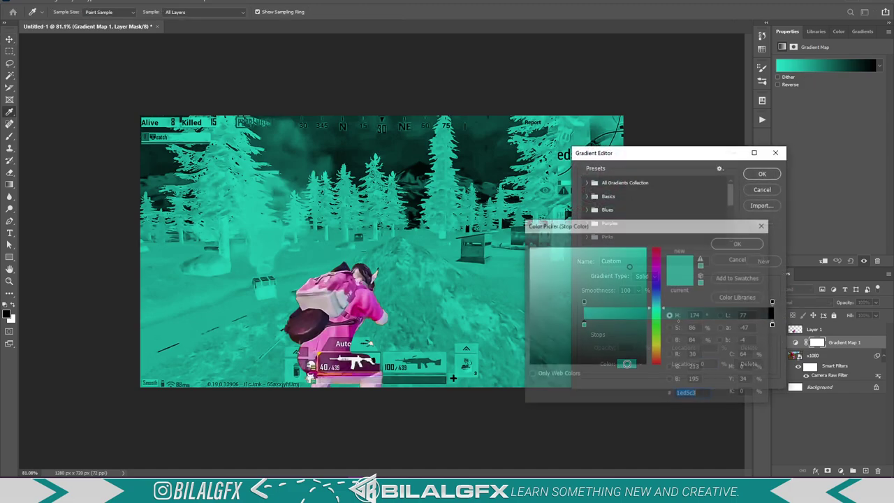
left_click(529, 364)
left_click(739, 243)
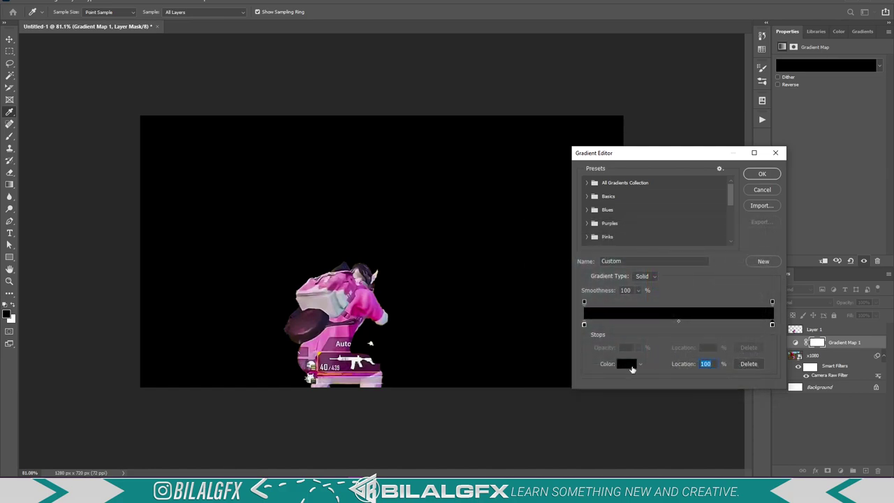
Step: Set the gradient's right stop to purple (#d200ff) and confirm the gradient
left_click(631, 367)
left_click_drag(635, 300, 664, 248)
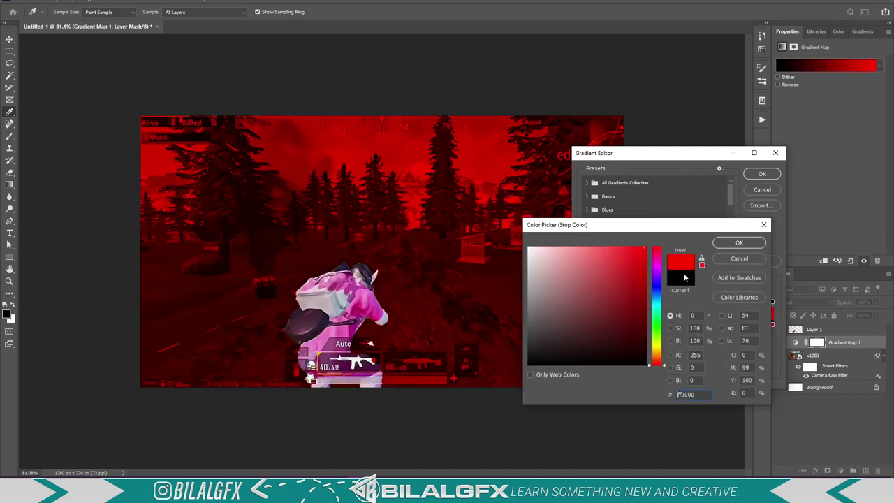
left_click_drag(659, 283, 656, 273)
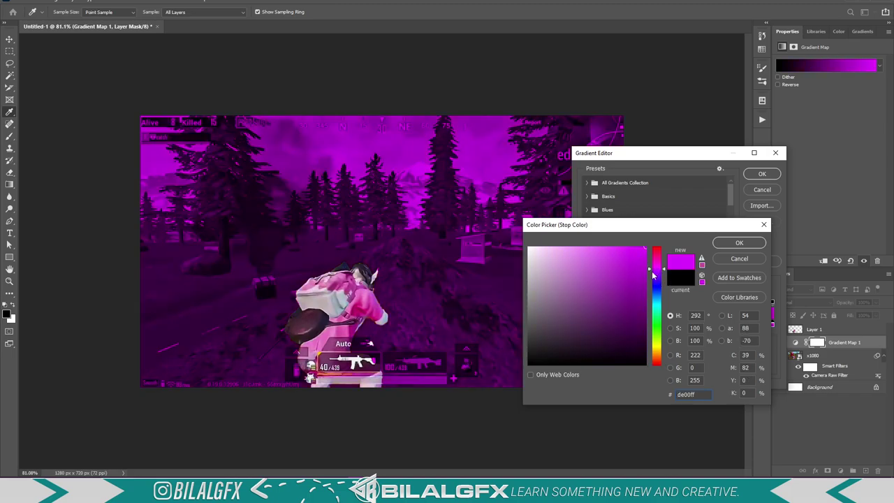
left_click_drag(655, 275, 655, 276)
left_click(738, 242)
left_click(761, 174)
Step: Switch to the Move tool and zoom in to inspect the purple-tinted scene
key("v")
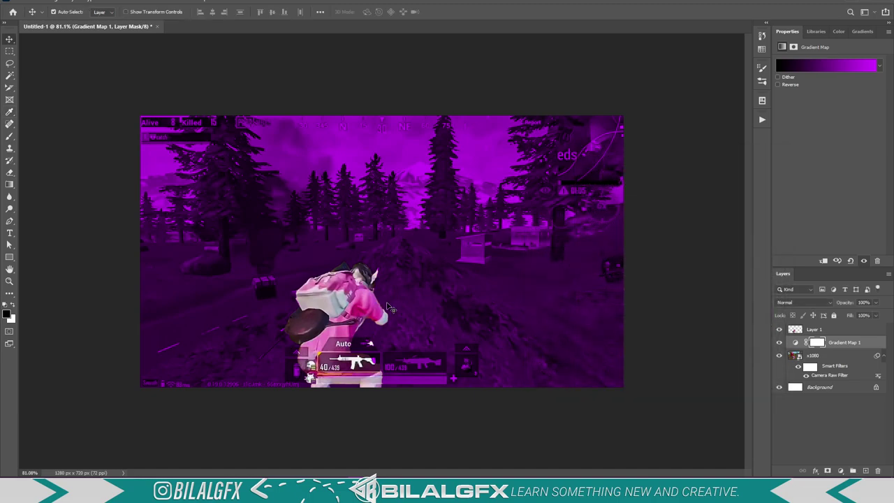
key("ctrl+plus")
scroll(308, 349, "up", 3)
scroll(344, 227, "down", 8)
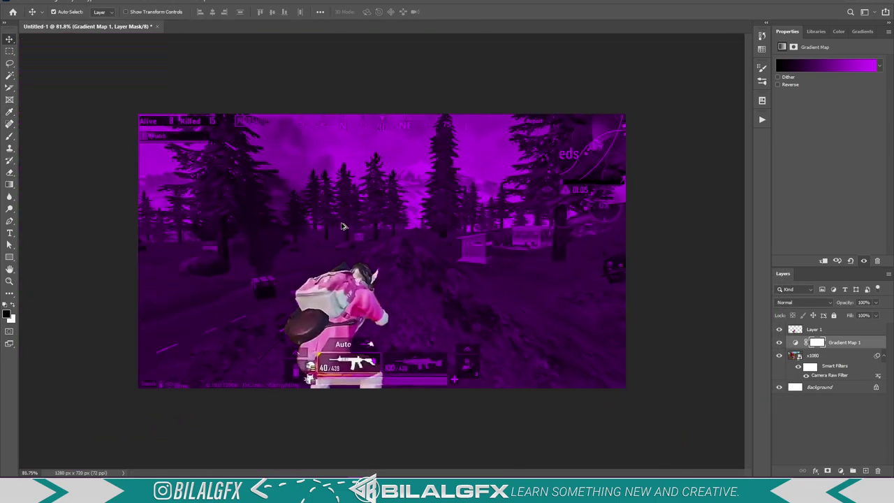
scroll(344, 231, "up", 1)
scroll(348, 252, "up", 1)
scroll(363, 262, "down", 1)
Step: Add a Levels adjustment with the white input lowered to about 215 to brighten the scene
scroll(375, 264, "down", 2)
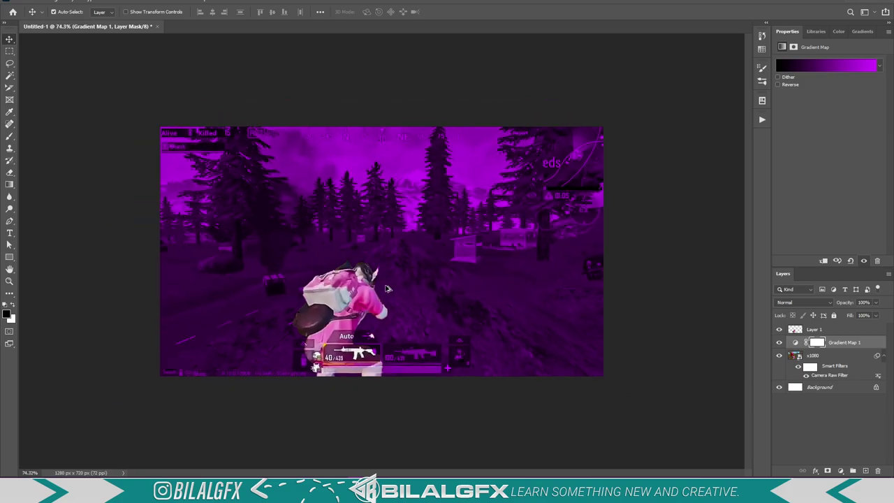
scroll(489, 314, "up", 2)
scroll(626, 372, "down", 1)
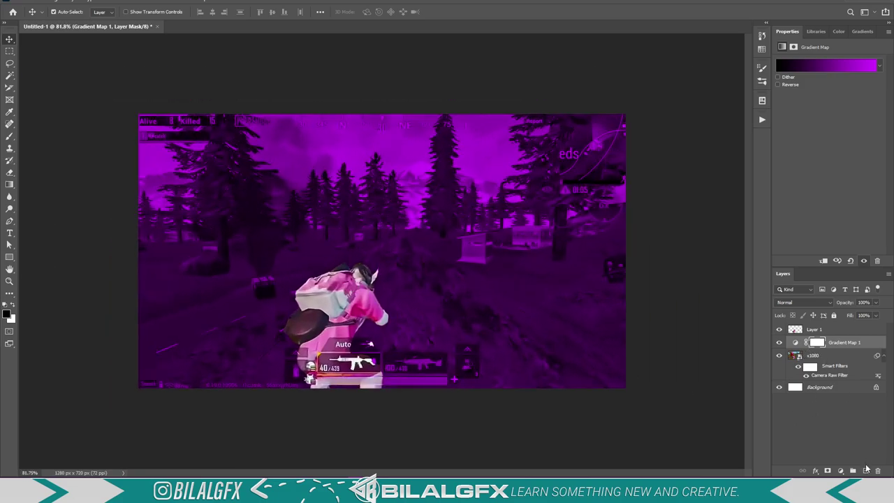
left_click(841, 471)
left_click(835, 344)
left_click_drag(879, 131, 827, 132)
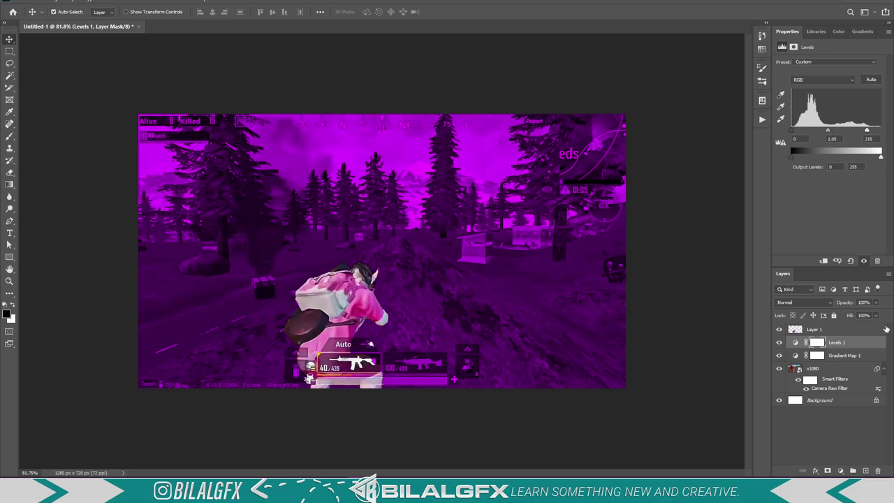
Step: Add an empty Layer 2 and set up a black brush of about 757 px
left_click(866, 472)
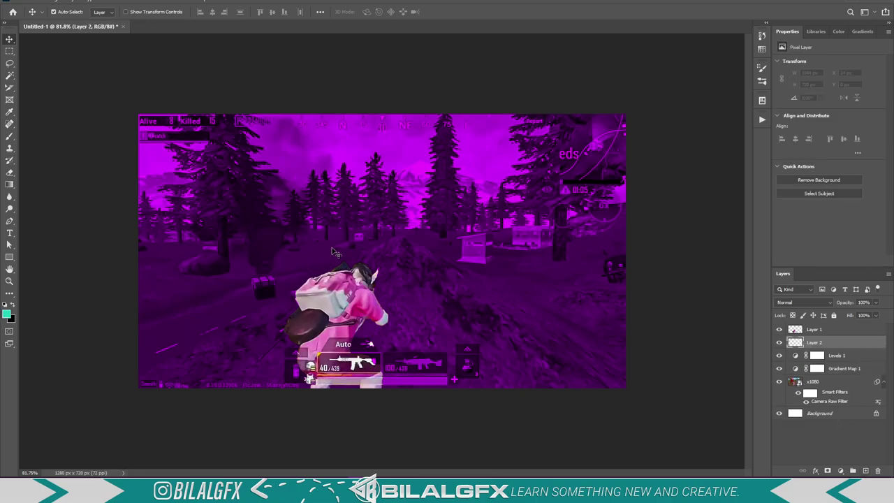
key("b")
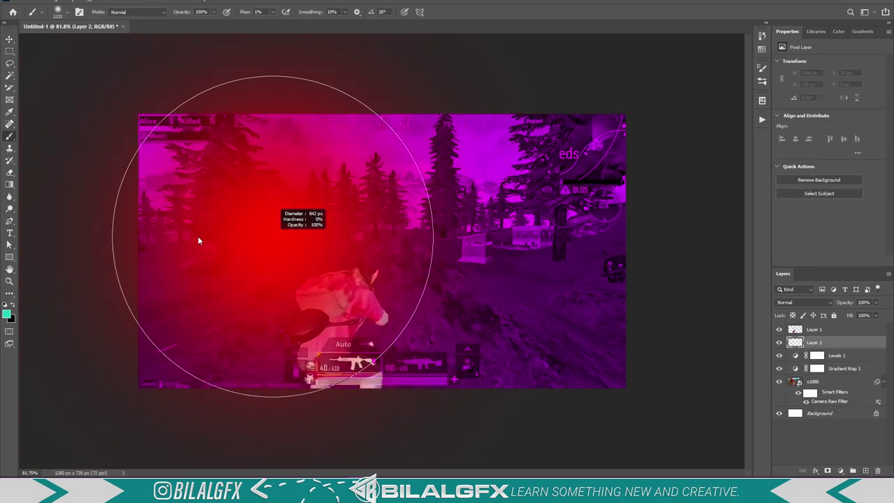
left_click_drag(276, 233, 209, 230)
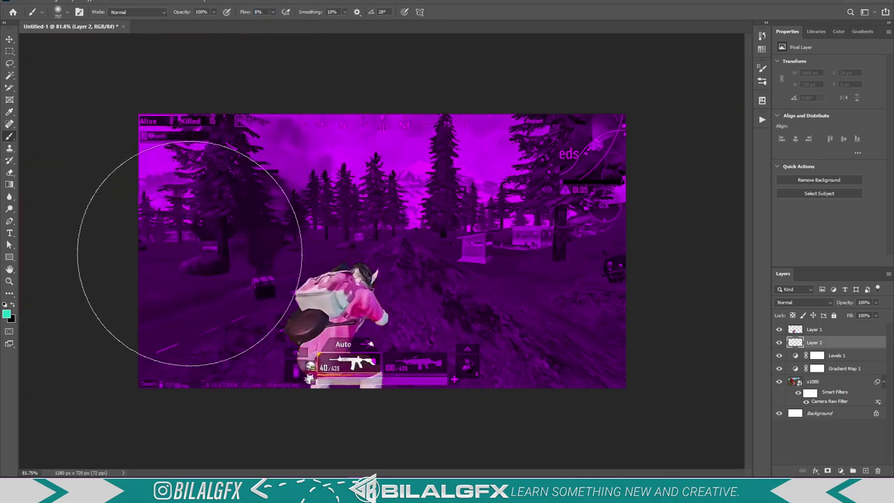
right_click(169, 180)
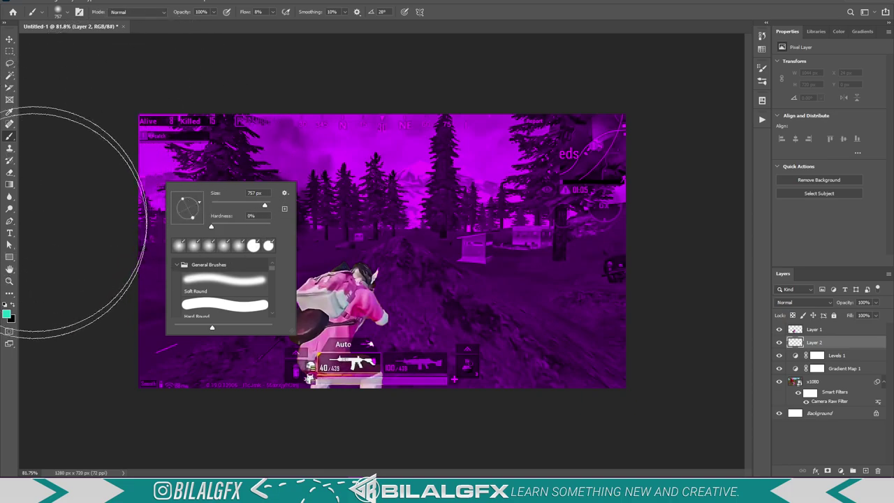
left_click(12, 306)
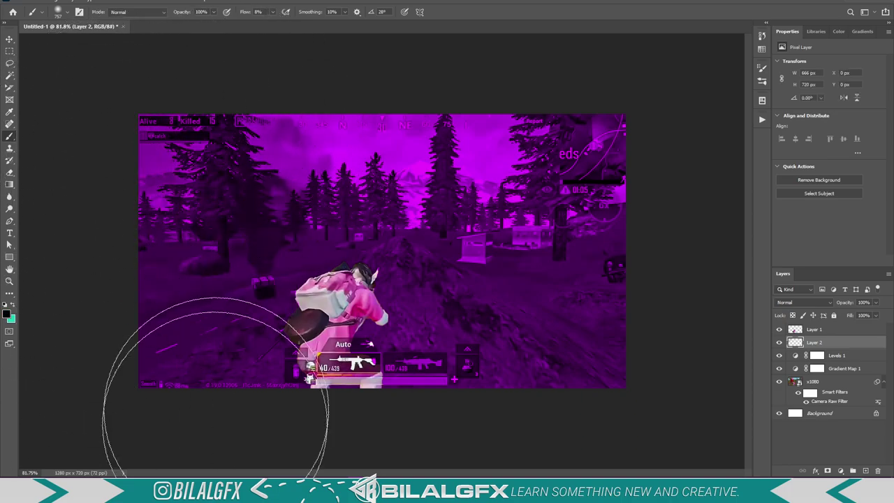
Step: Paint a faint black darkening stroke across the image, then make Layer 1 active
scroll(209, 391, "down", 3)
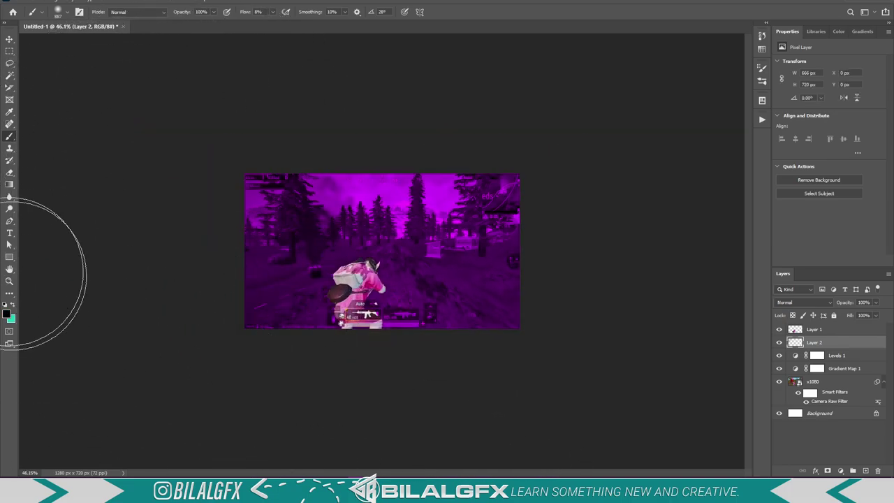
left_click_drag(30, 454, 638, 429)
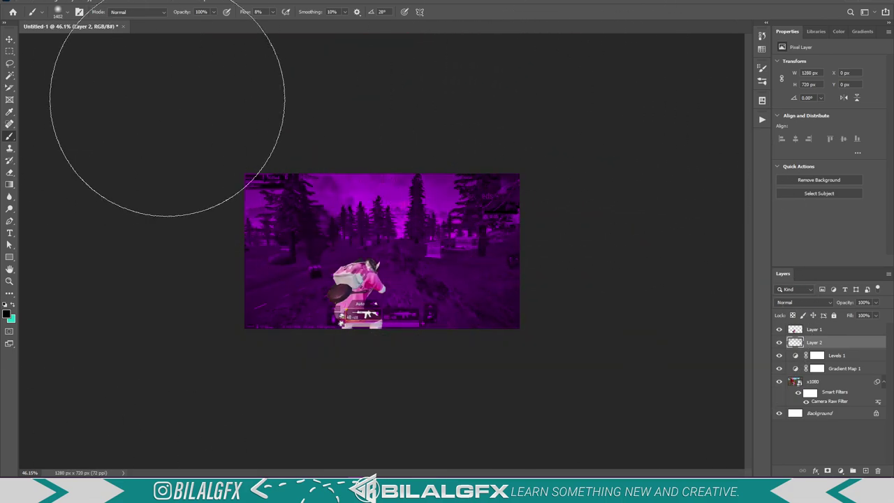
scroll(499, 380, "up", 1)
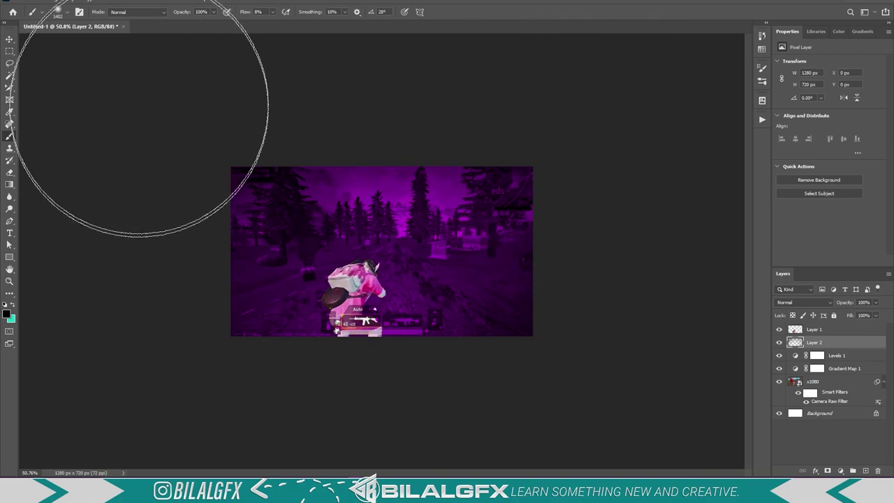
key("v")
scroll(360, 302, "up", 6)
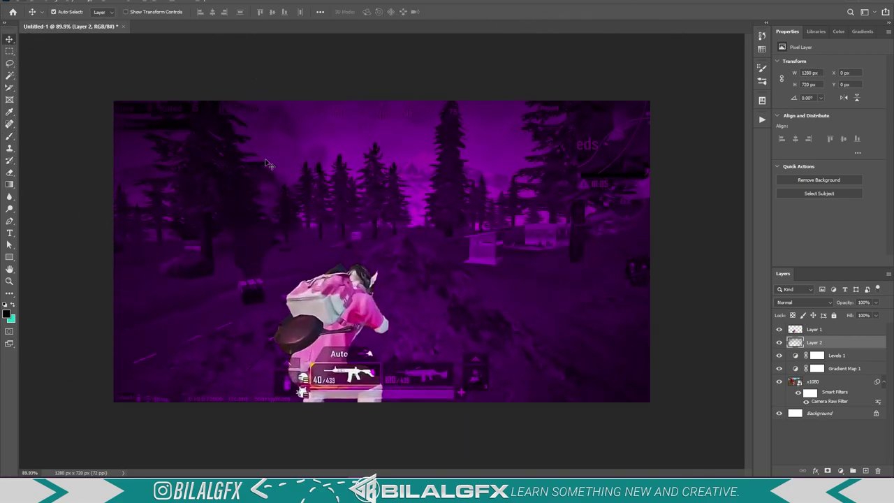
scroll(505, 269, "down", 1)
scroll(502, 180, "down", 3)
scroll(520, 127, "up", 3)
left_click(347, 294)
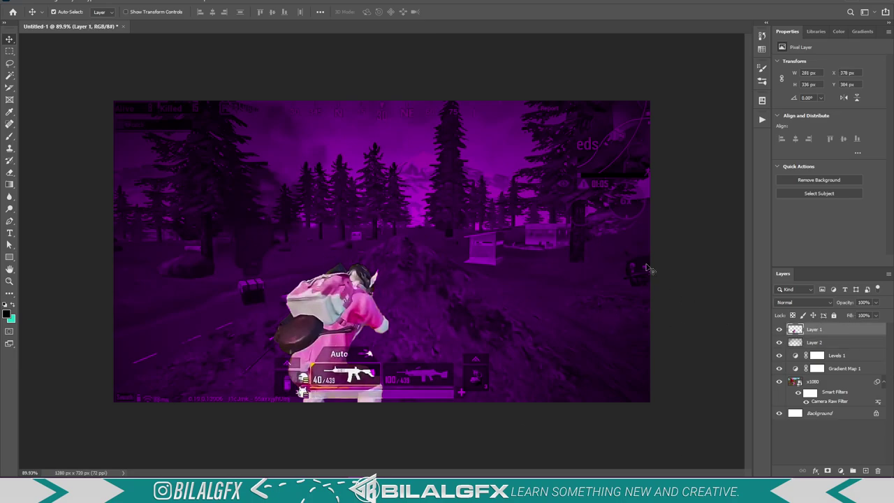
Step: Give Layer 1 a Drop Shadow and a magenta Linear Dodge Inner Shadow via Blending Options
right_click(808, 331)
left_click(847, 251)
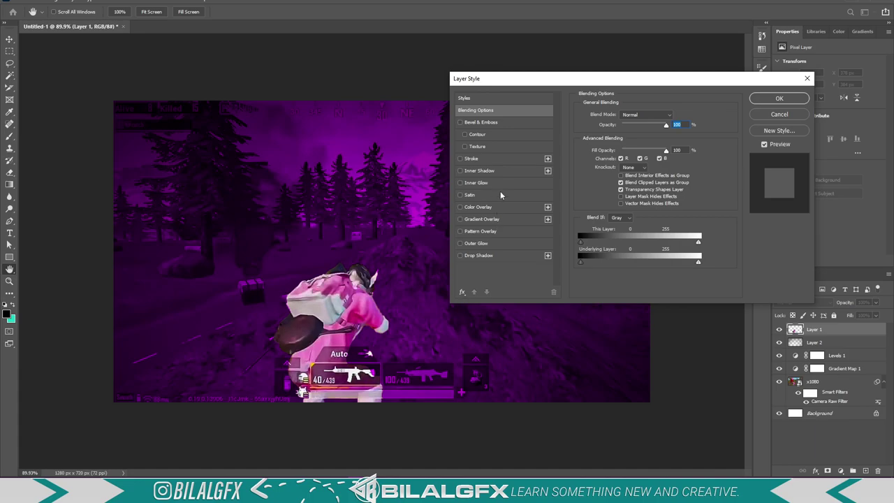
left_click(479, 255)
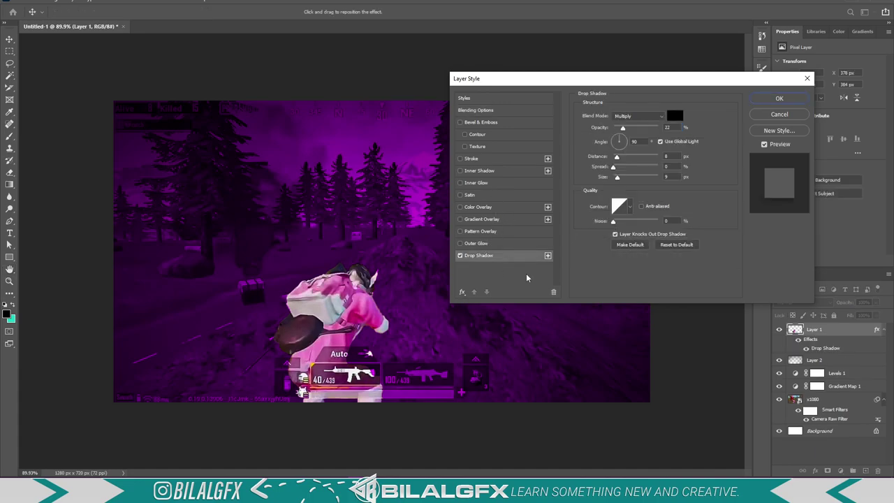
left_click(485, 170)
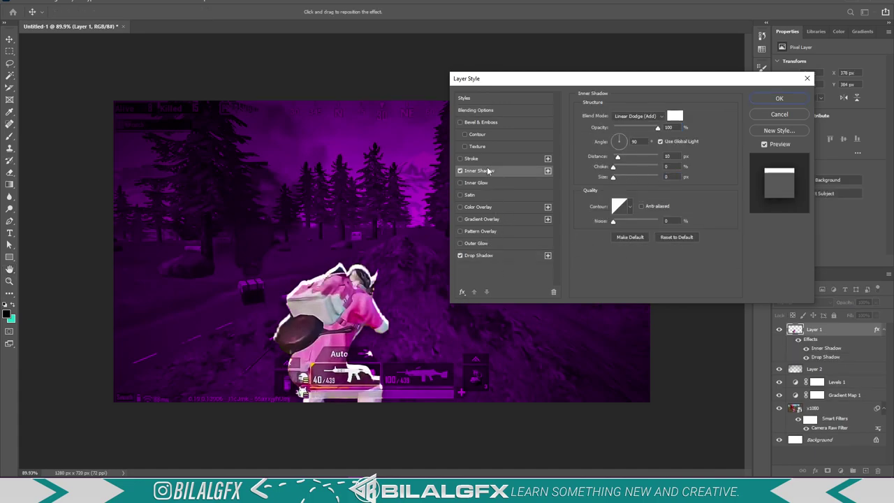
left_click(674, 115)
left_click(646, 250)
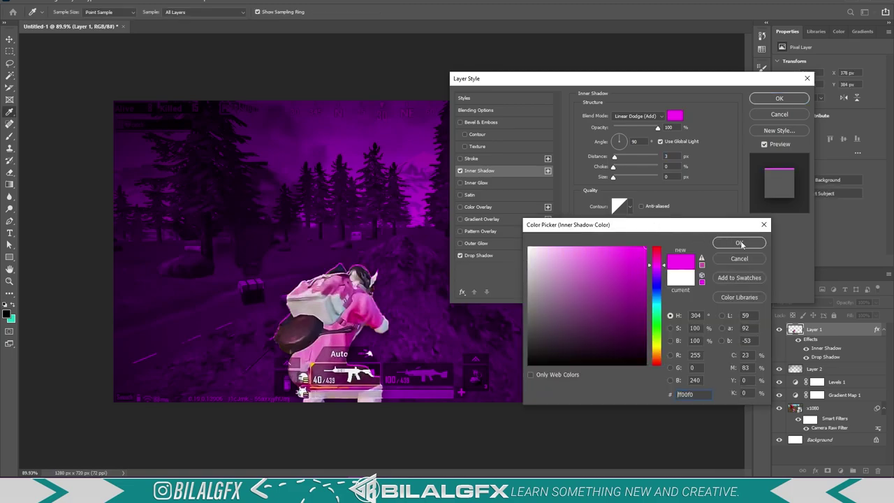
Step: Add a magenta Linear Dodge Inner Glow, apply the effects, and select Layer 2
left_click(739, 242)
left_click(517, 181)
left_click(602, 147)
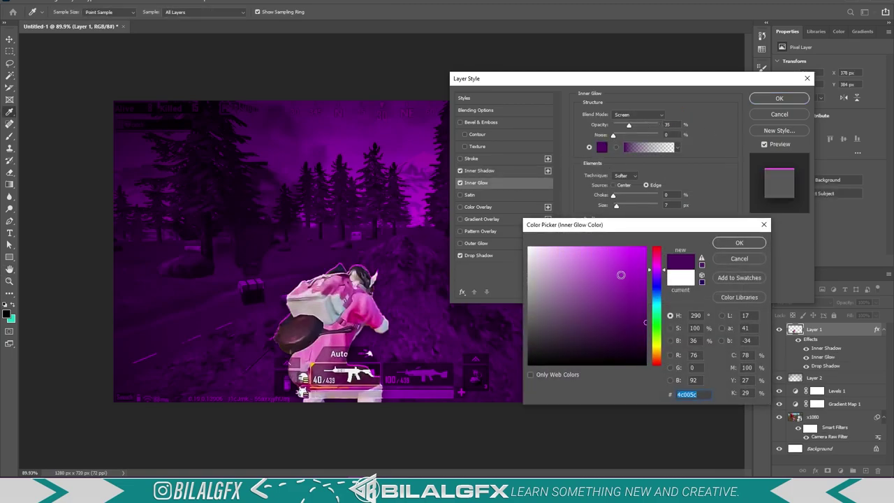
left_click(739, 243)
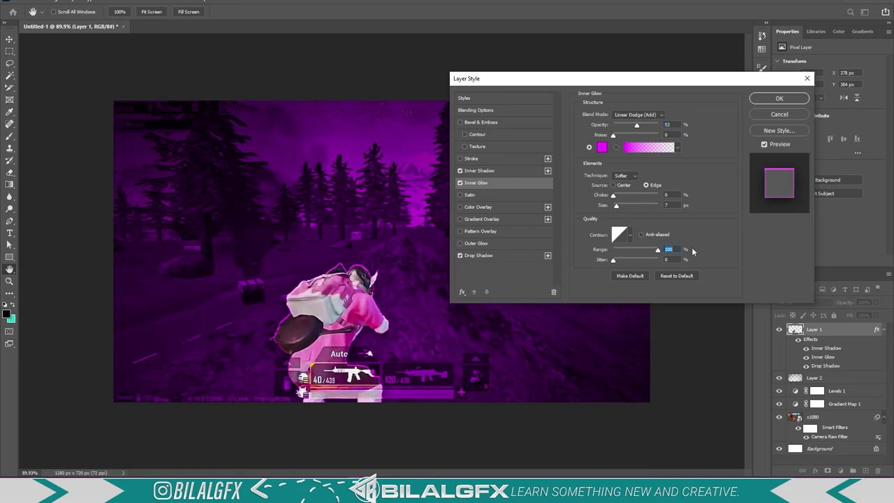
left_click(775, 100)
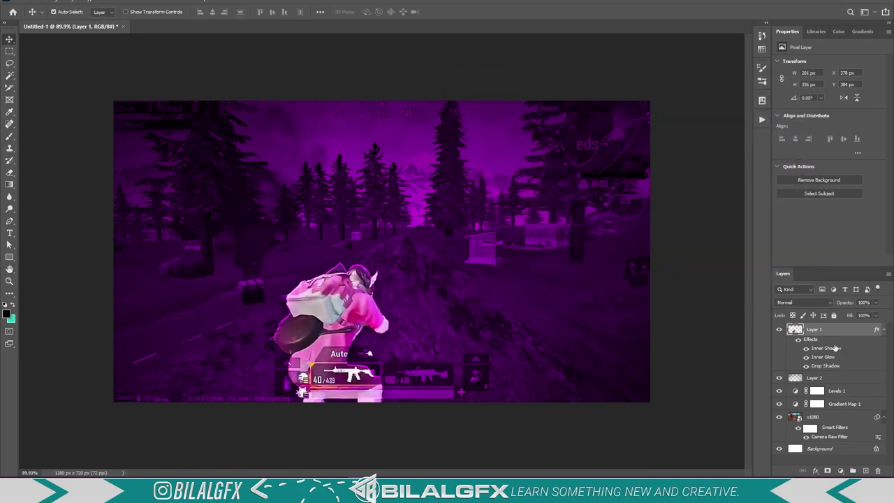
left_click(842, 377)
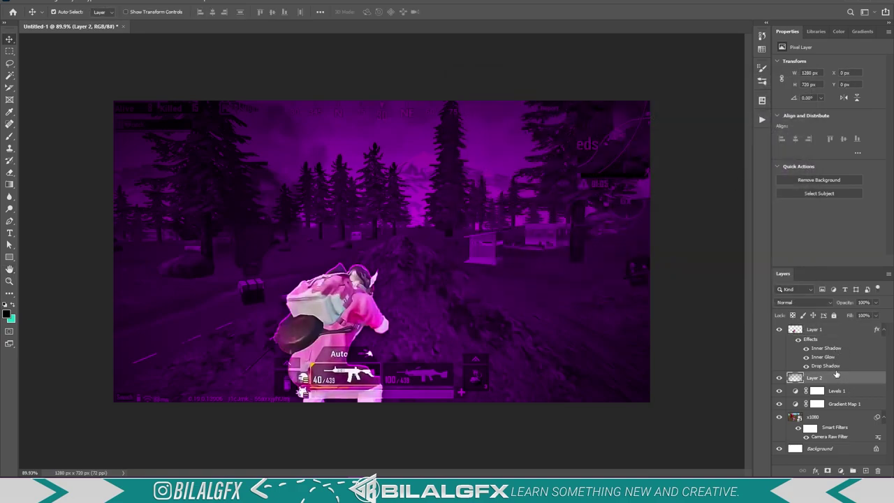
Step: On a new layer above Layer 2, paint a soft bright-magenta dab around the character
left_click(864, 470)
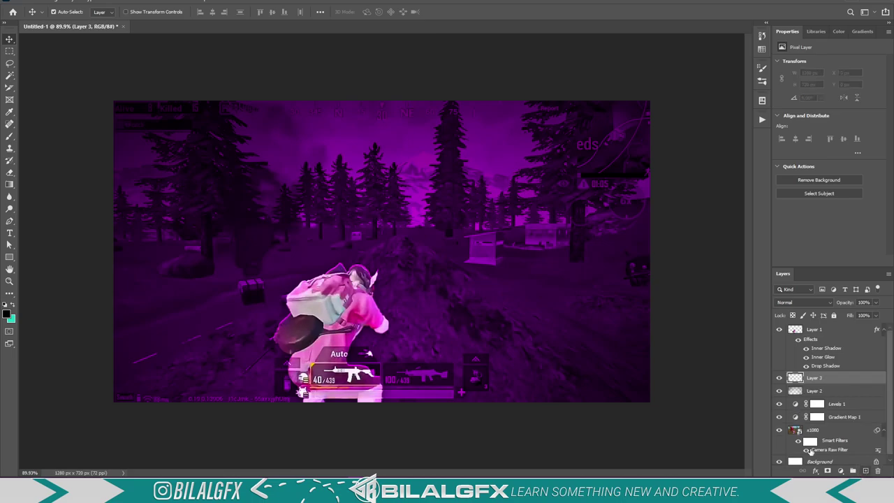
key("b")
left_click_drag(306, 302, 279, 302)
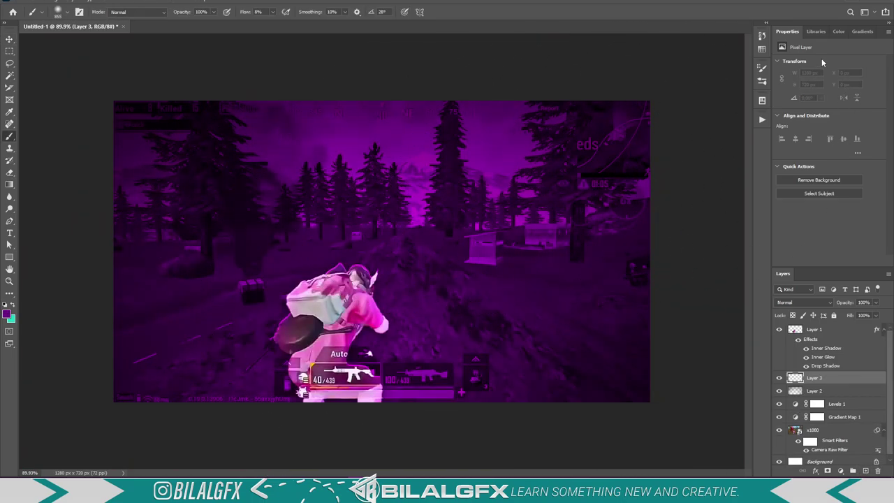
left_click(839, 32)
left_click(868, 44)
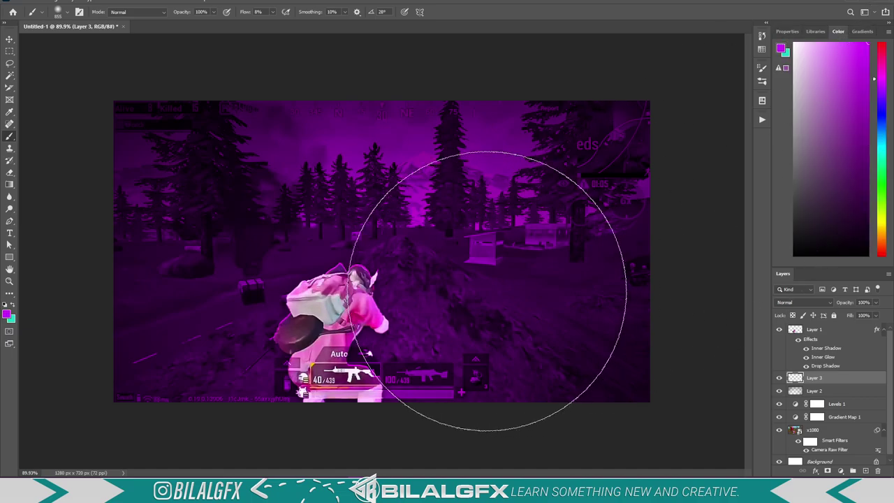
left_click_drag(251, 349, 300, 351)
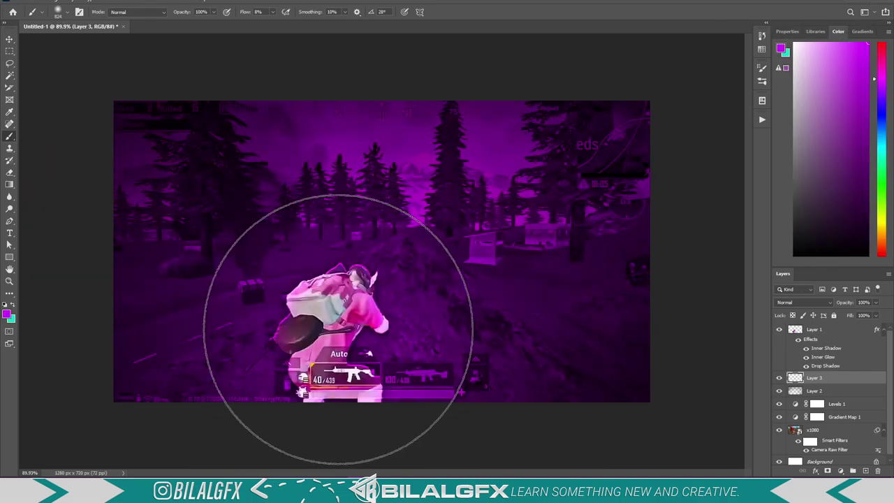
left_click_drag(339, 329, 300, 335)
scroll(308, 318, "down", 2)
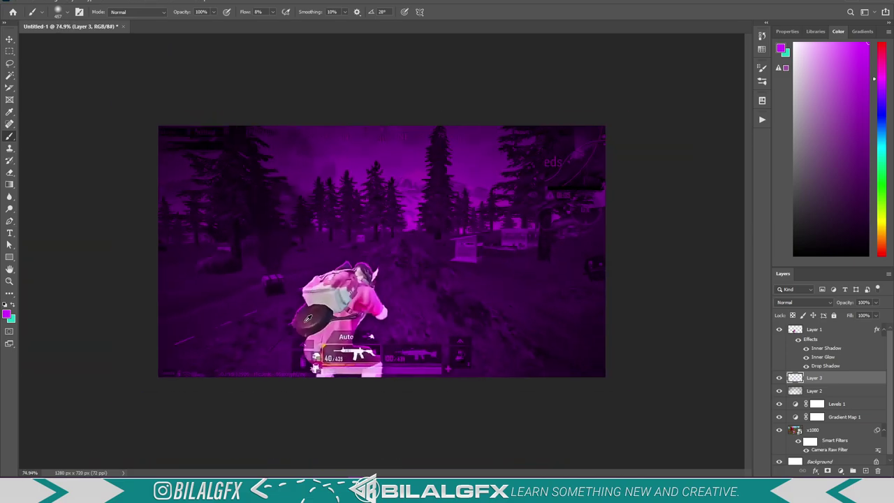
left_click(293, 315)
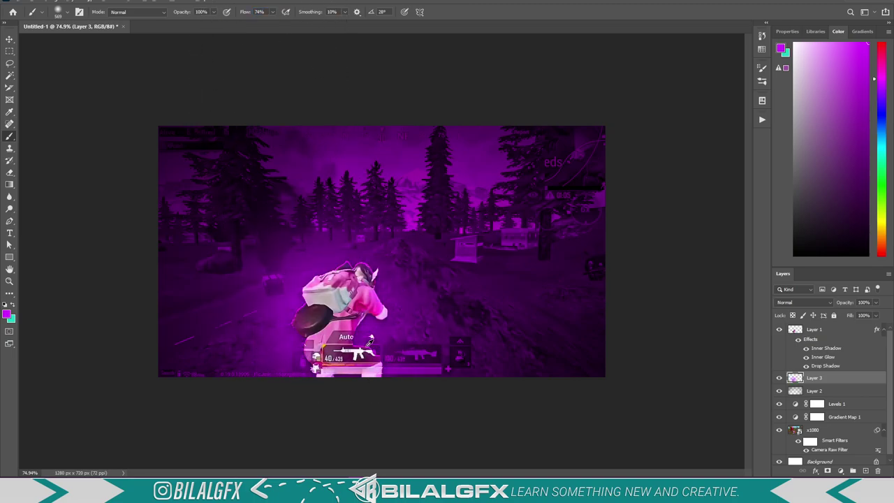
Step: Paint a faint white highlight over the character using a large soft brush at low flow
left_click_drag(346, 329, 353, 334)
scroll(353, 335, "up", 2)
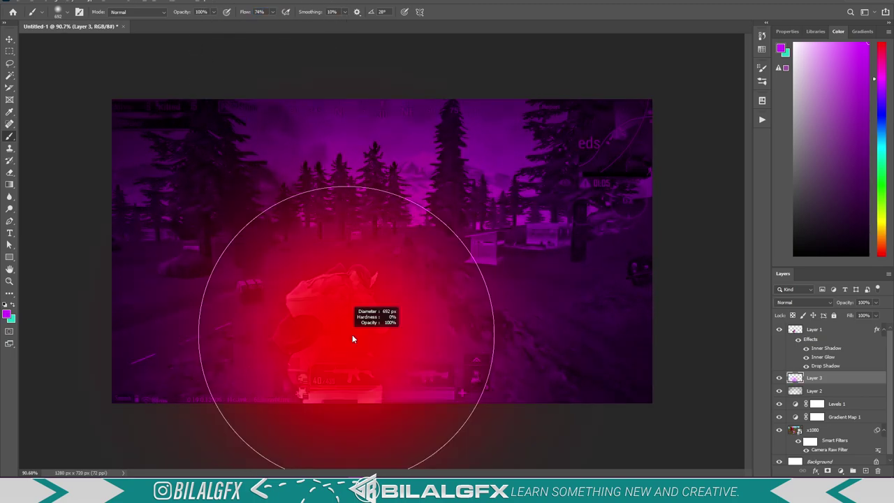
left_click_drag(244, 15, 232, 21)
scroll(309, 329, "down", 2)
scroll(349, 329, "up", 2)
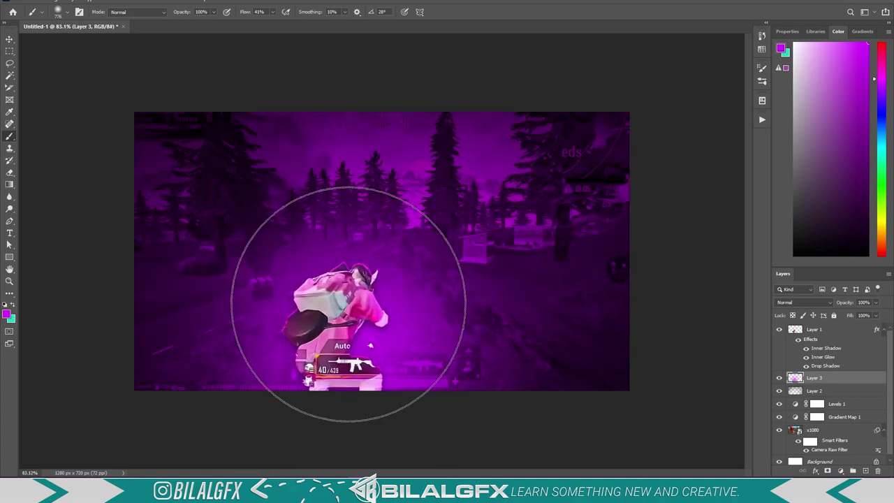
key("x")
key("shift+1")
key("shift+3")
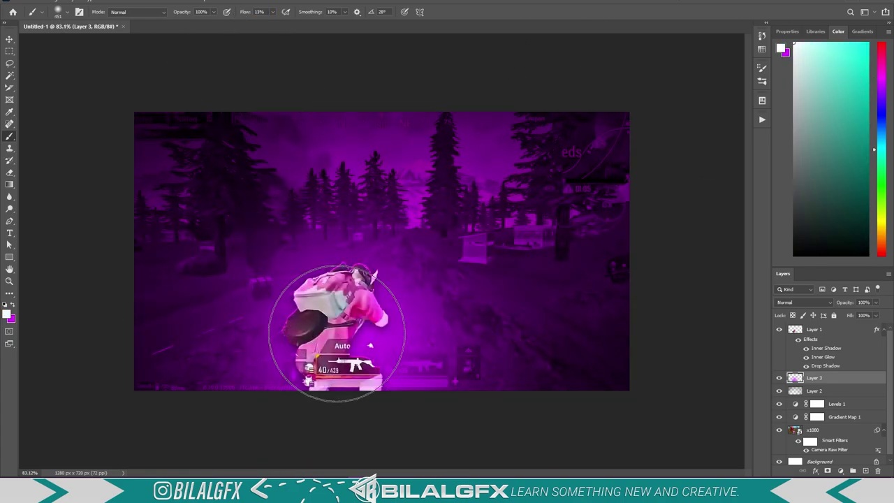
left_click_drag(336, 342, 381, 357)
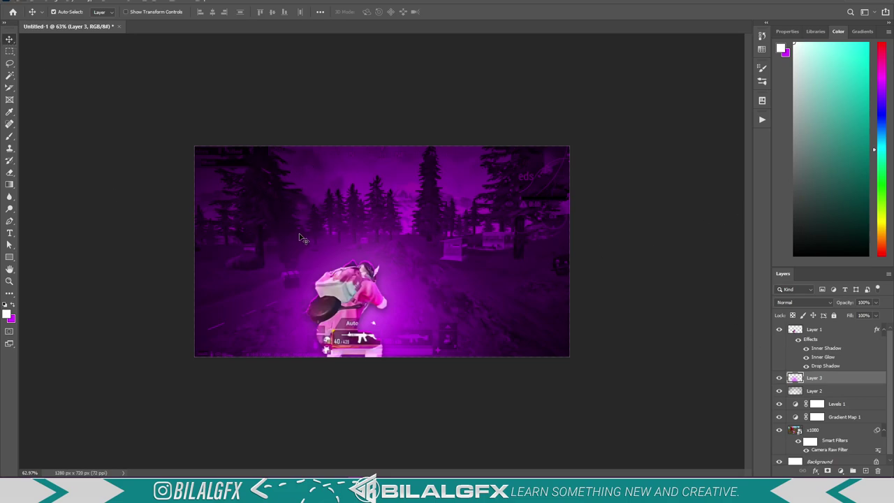
Step: Add a '1v4 For' title across the top of the image and nudge it slightly left
left_click(822, 333)
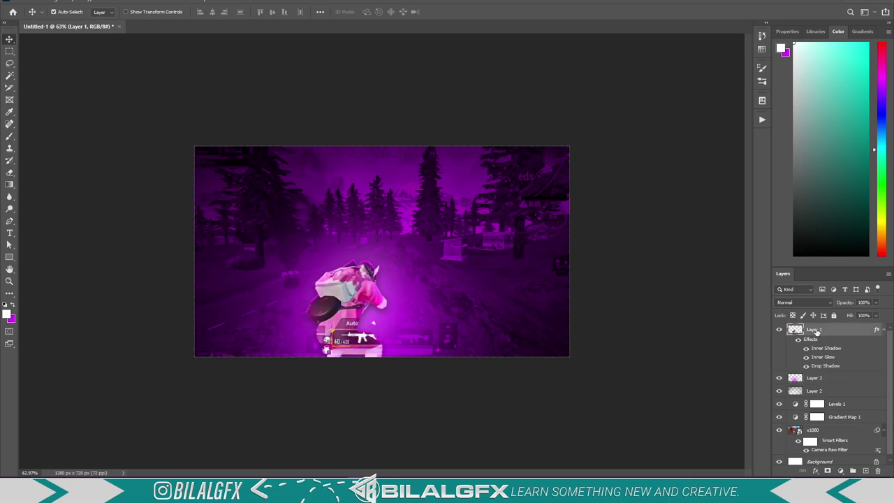
key("t")
mouse_move(248, 153)
left_mouse_down()
mouse_move(537, 241)
mouse_move(528, 242)
left_mouse_up()
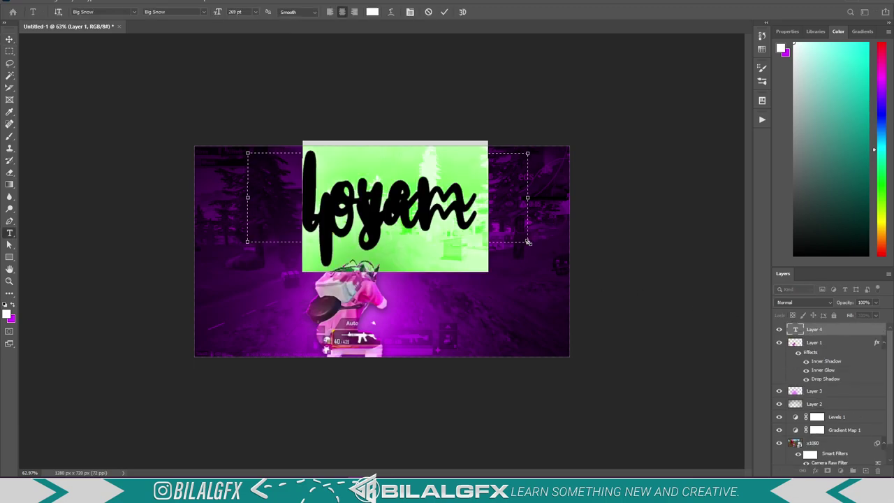
type("1v4")
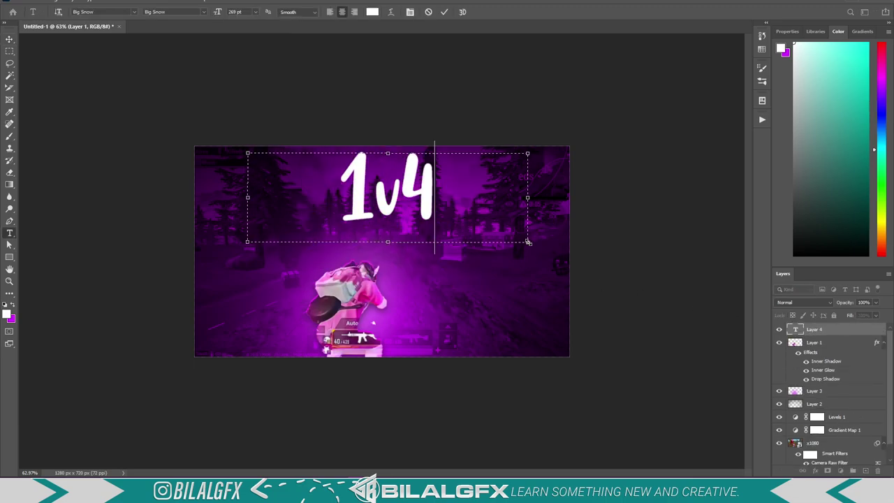
type(" on")
key("BackSpace")
key("BackSpace")
type("F")
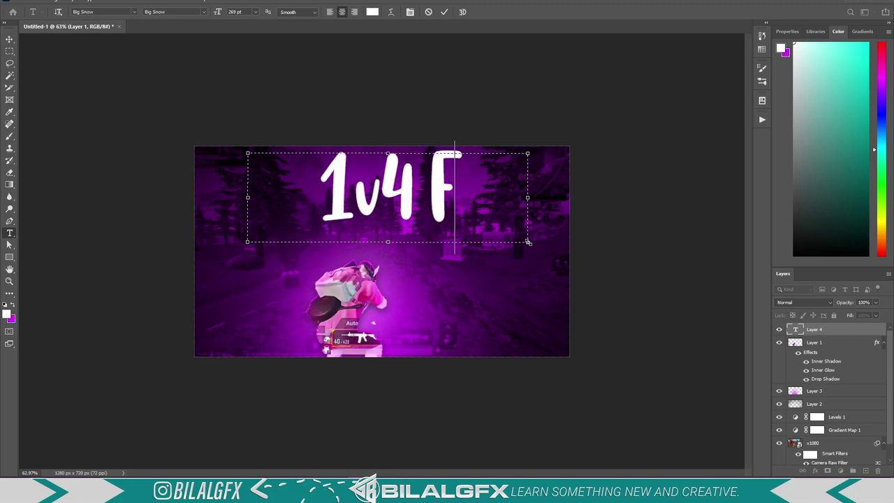
type("OR")
key("shift+Left")
key("shift+Left")
type("or")
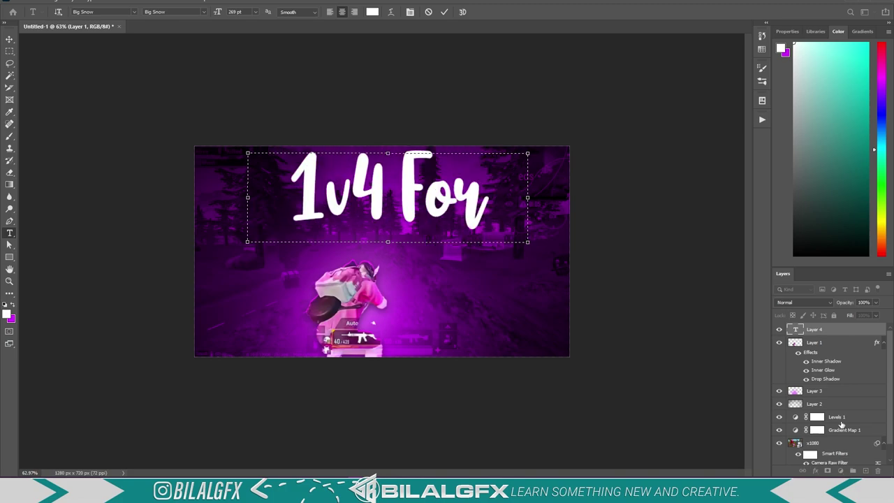
key("ctrl+Return")
key("v")
left_click_drag(392, 147, 366, 157)
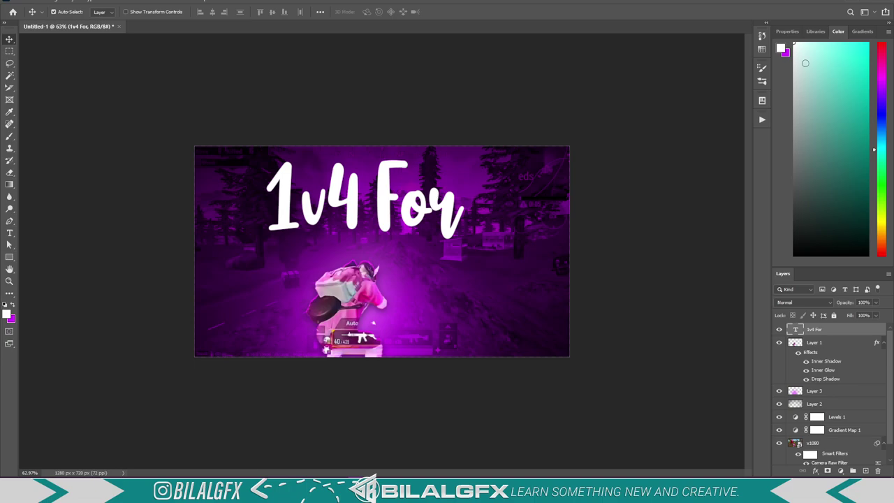
Step: Set the title in Burbank Big Condensed Black, All Caps, with a smaller font size
left_click(787, 31)
left_click(838, 127)
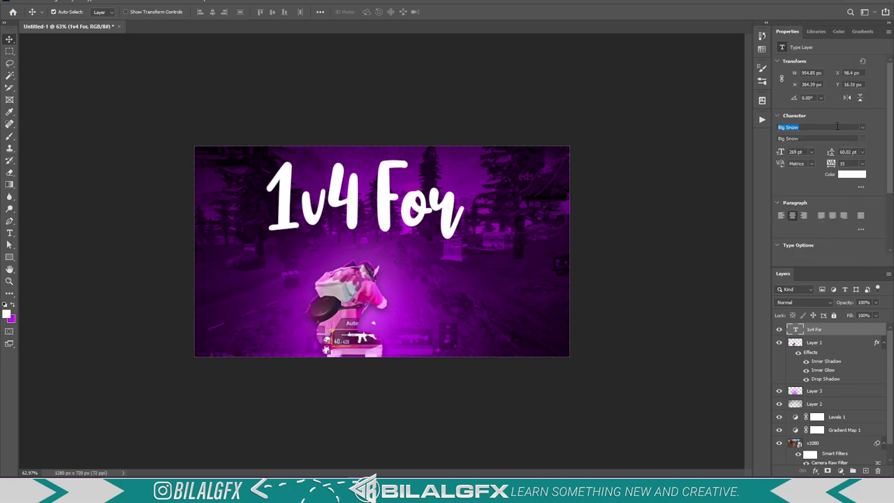
type("burb")
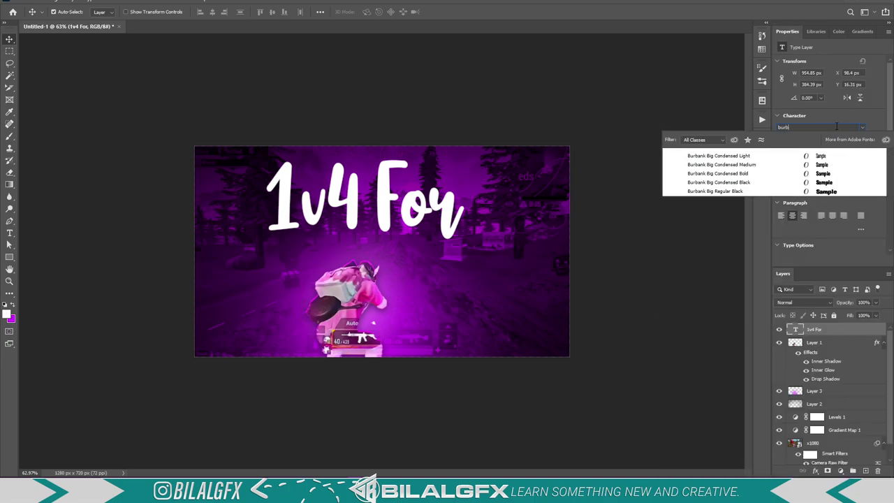
key("Down")
key("Down")
key("Down")
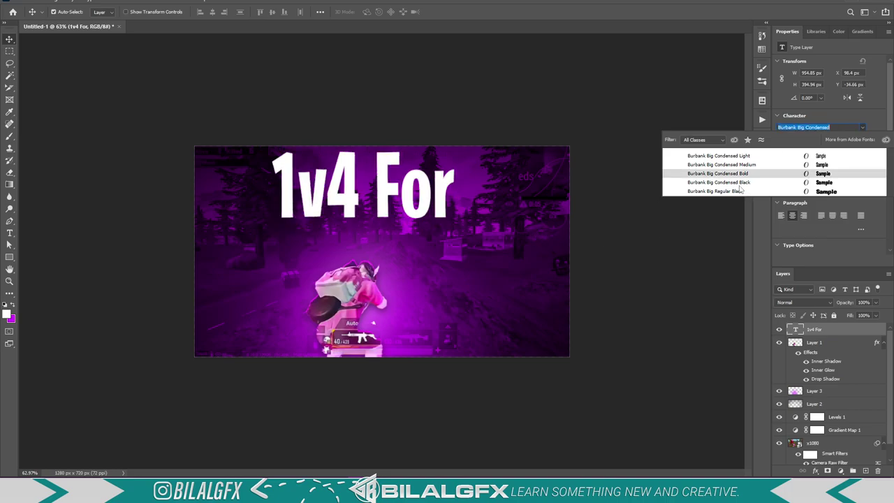
left_click(742, 185)
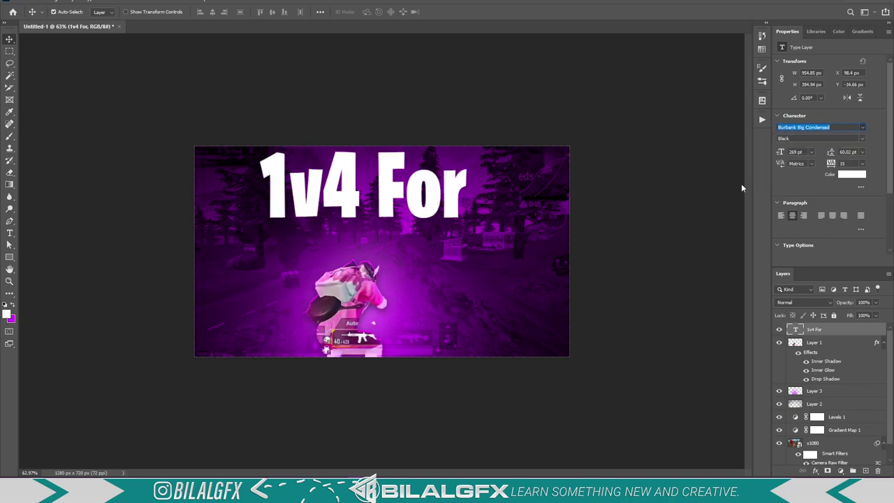
scroll(792, 231, "down", 2)
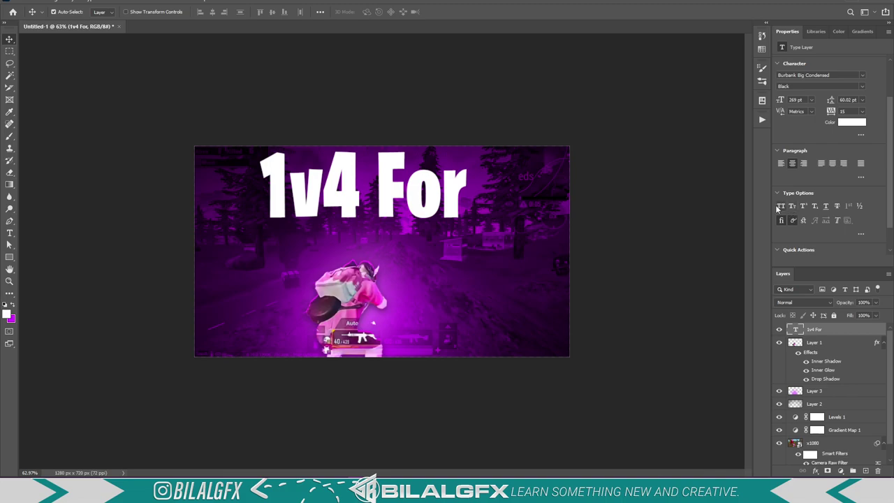
left_click(807, 205)
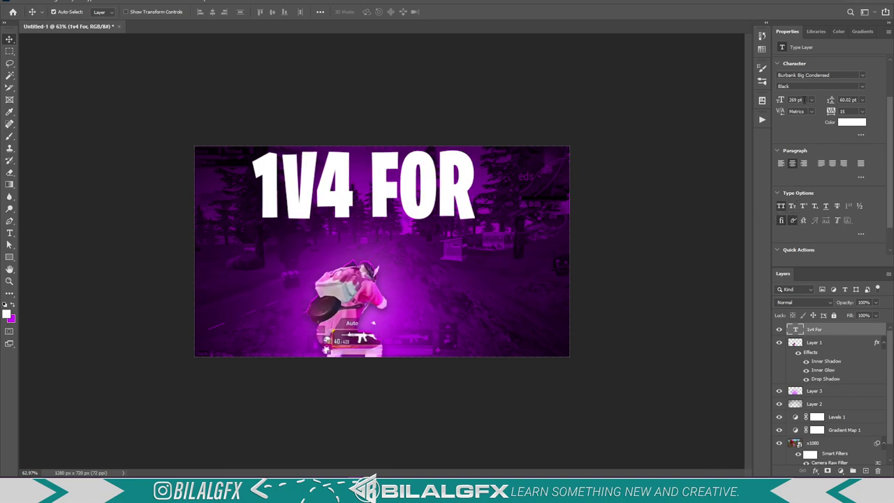
left_click_drag(783, 104, 711, 112)
Step: Duplicate the title below and retype the copy as 'TEAMMATE REVENGE' in a widened box
left_click_drag(402, 188, 403, 232, "alt")
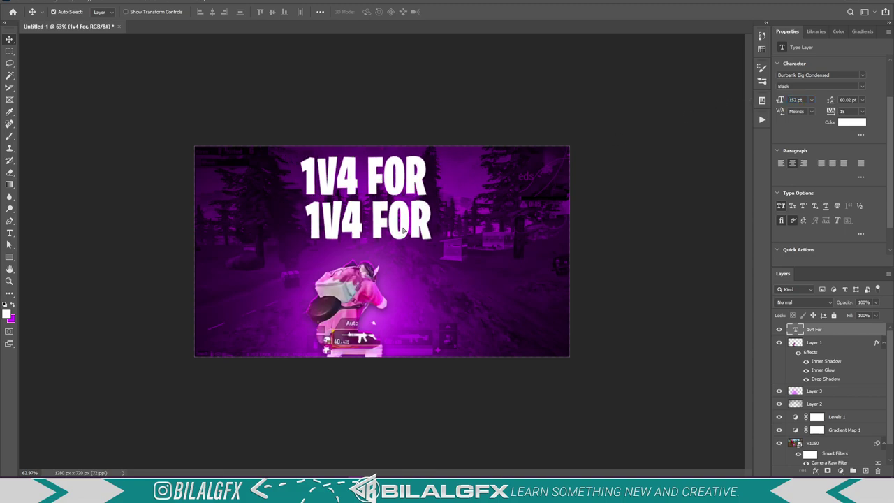
double_click(403, 232)
type("TEA")
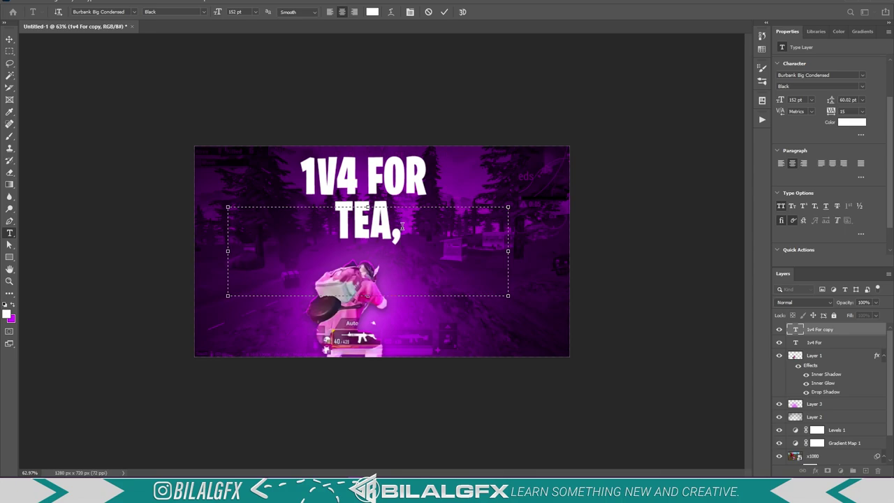
type("MMATE REVEN")
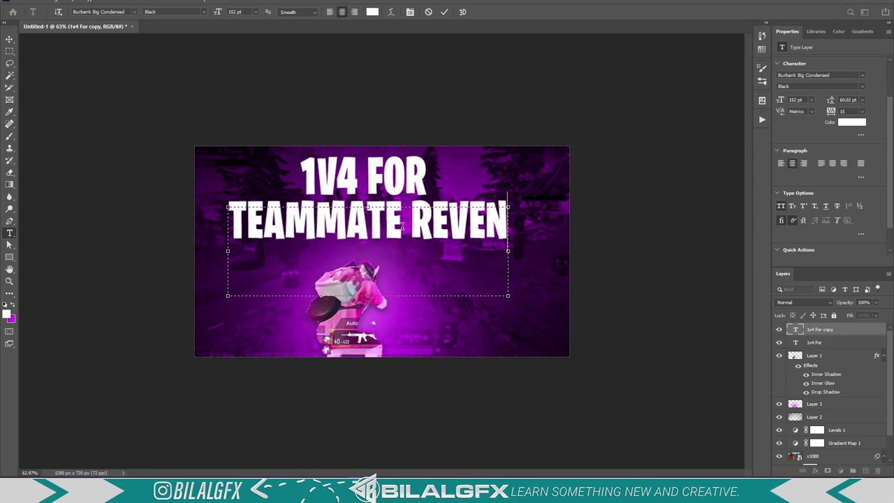
type("GE")
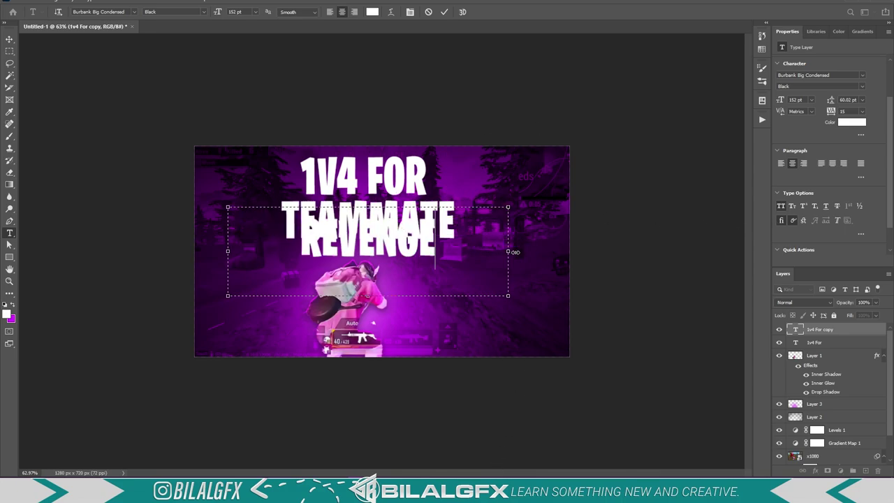
left_click_drag(515, 252, 574, 251)
left_click(819, 329)
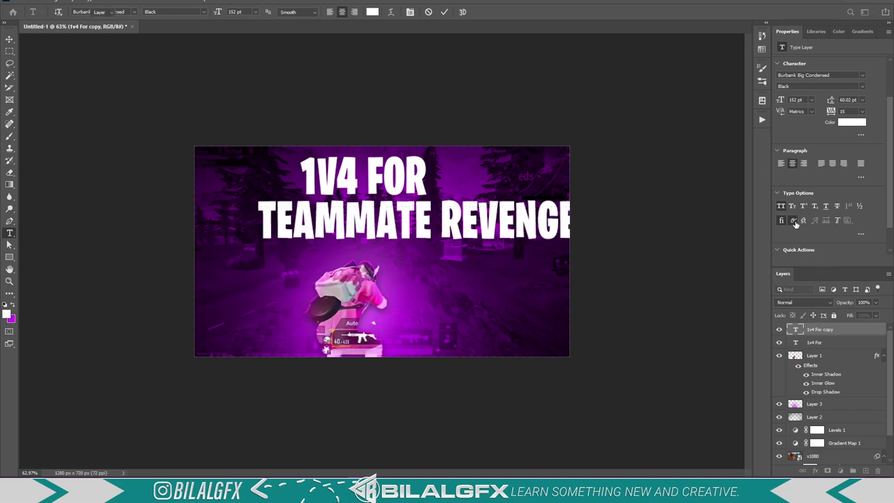
Step: Shrink TEAMMATE REVENGE and position it beneath an enlarged 1V4 FOR title
key("v")
left_click_drag(780, 103, 767, 103)
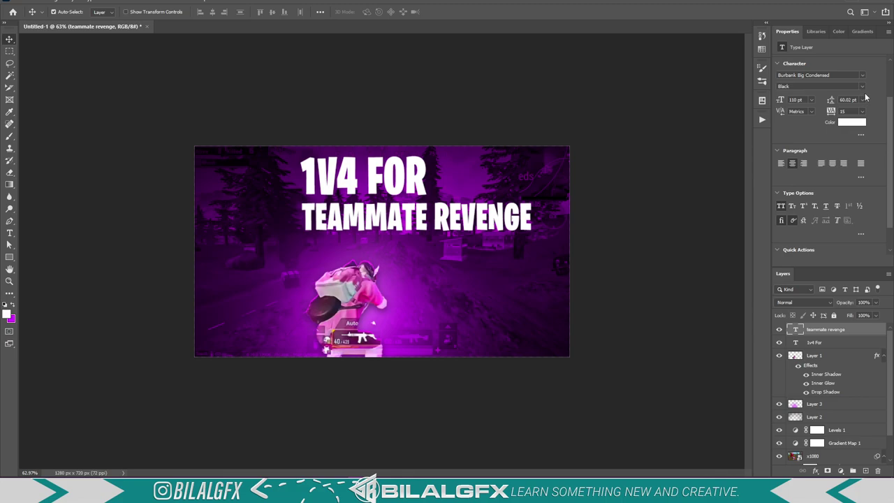
key("shift+Left")
key("shift+Left")
key("shift+Left")
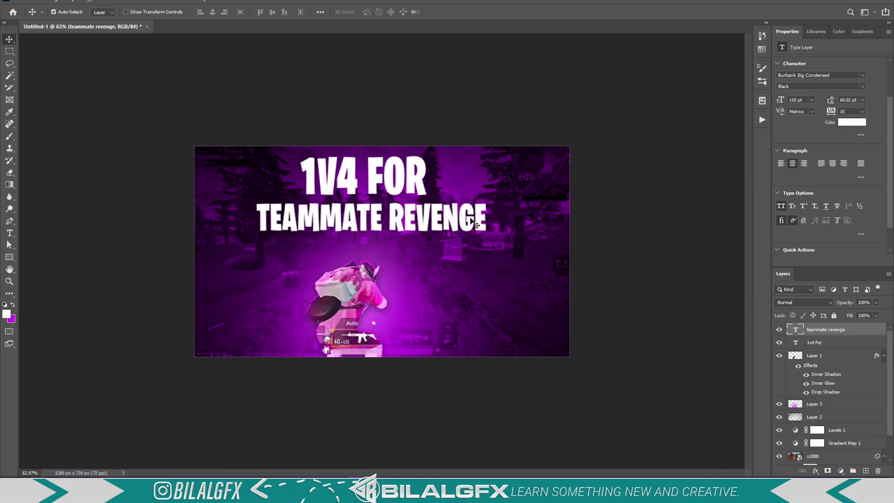
left_click_drag(374, 222, 380, 233)
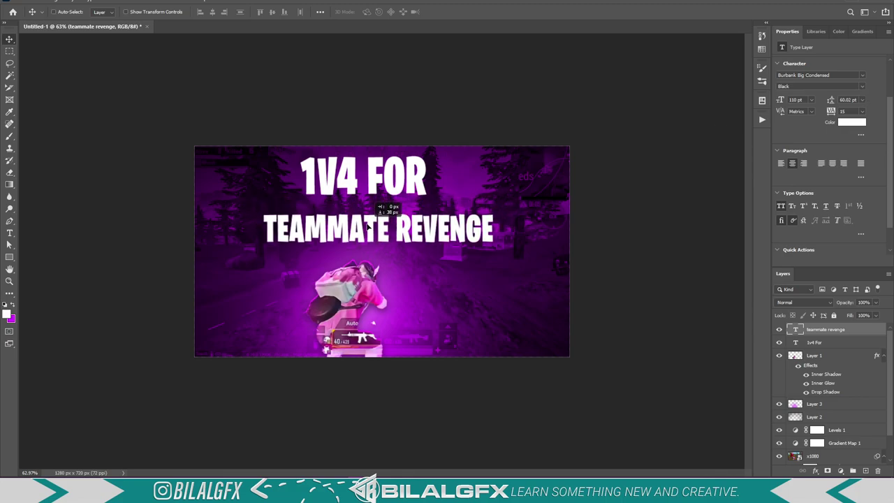
left_click_drag(368, 176, 365, 193)
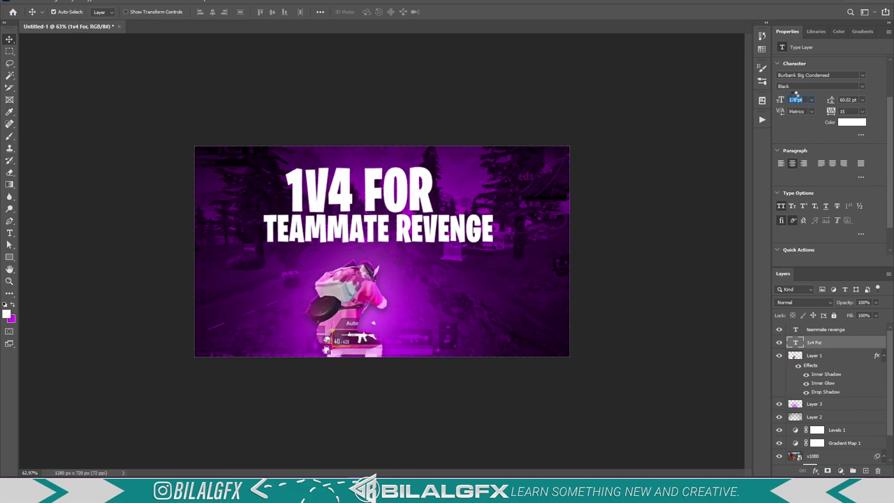
left_click_drag(791, 96, 815, 96)
left_click_drag(377, 227, 377, 241)
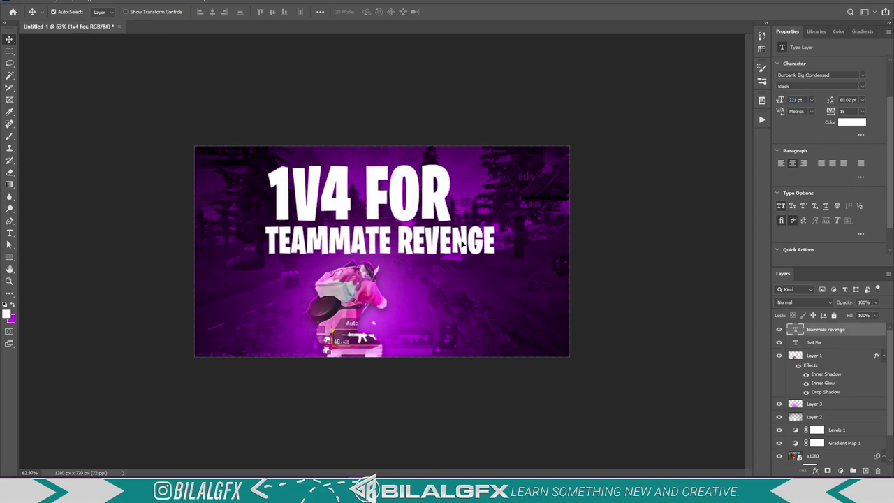
left_click_drag(792, 99, 768, 99)
left_click_drag(391, 227, 428, 235)
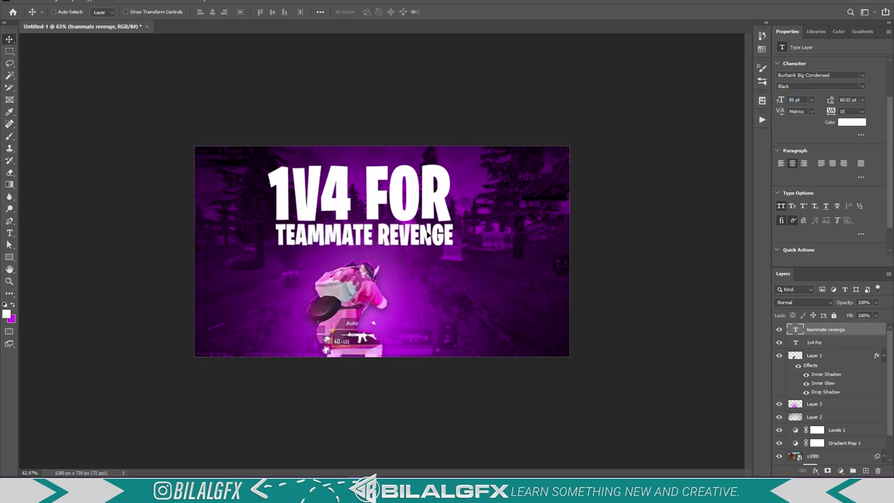
scroll(492, 222, "up", 1)
Step: Move both title lines right and apply a yellow-orange gradient to 1V4 FOR
left_click(814, 343, "shift")
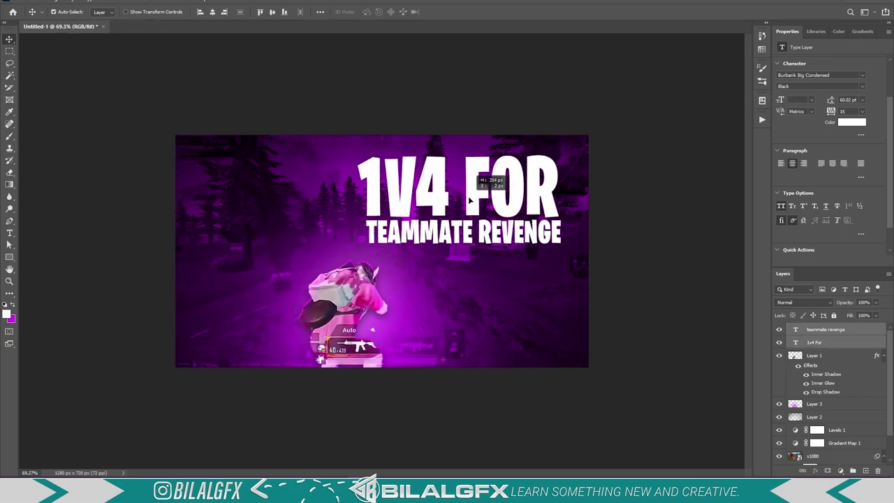
left_click_drag(391, 203, 503, 210)
left_click(548, 194)
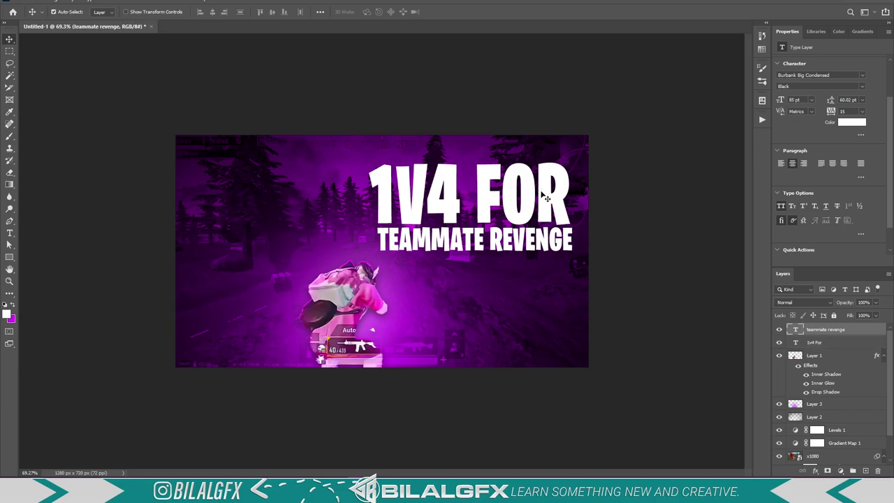
left_click(862, 33)
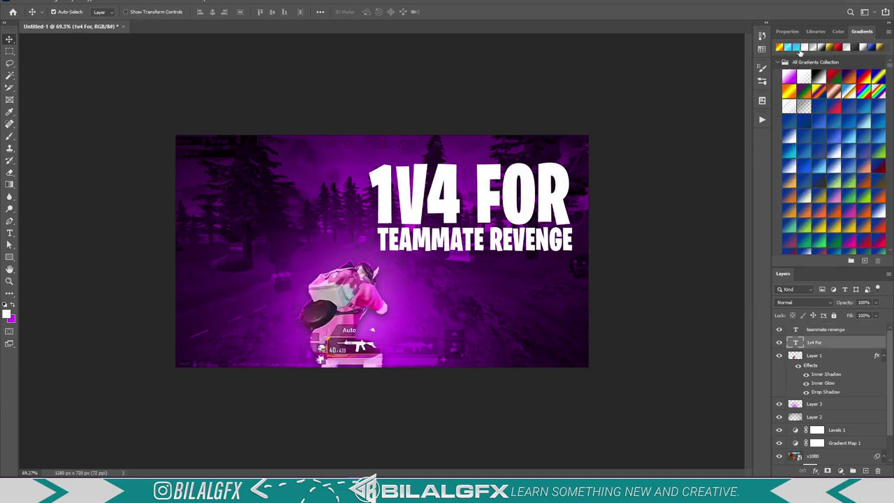
left_click(780, 47)
scroll(820, 140, "down", 3)
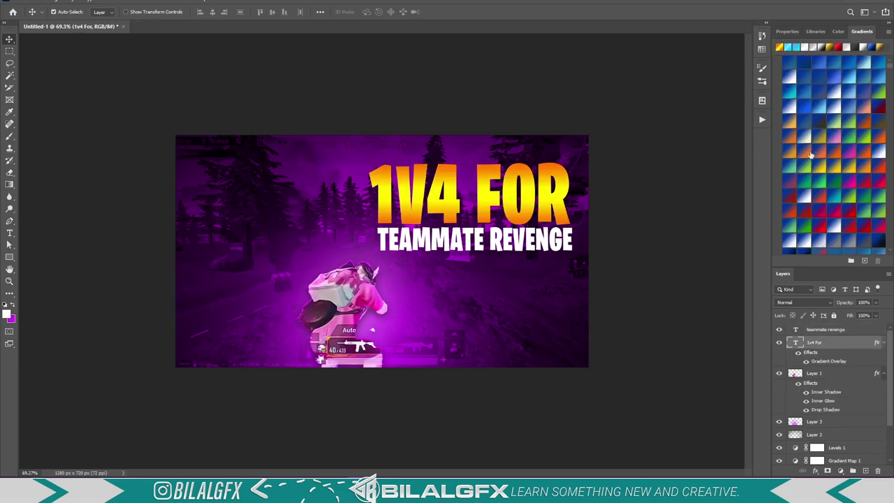
scroll(819, 140, "down", 2)
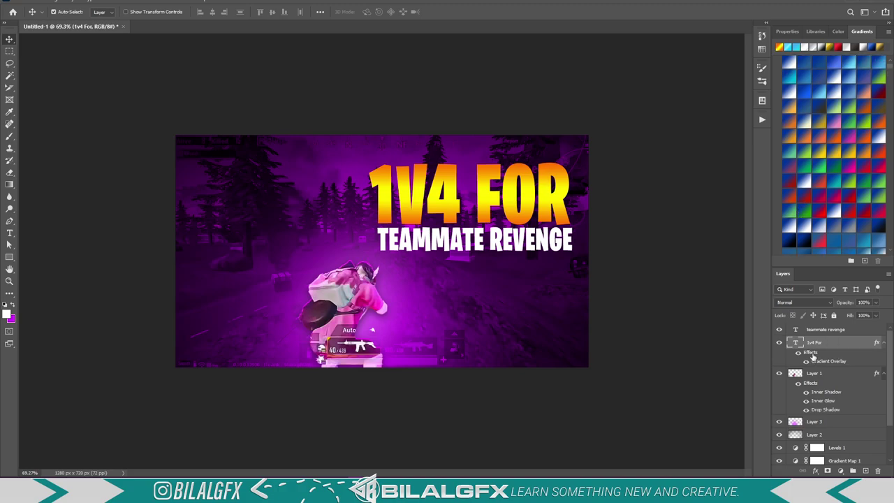
Step: Give 1V4 FOR a white Linear Dodge (Add) inner shadow at 100% opacity and size 0
double_click(845, 342)
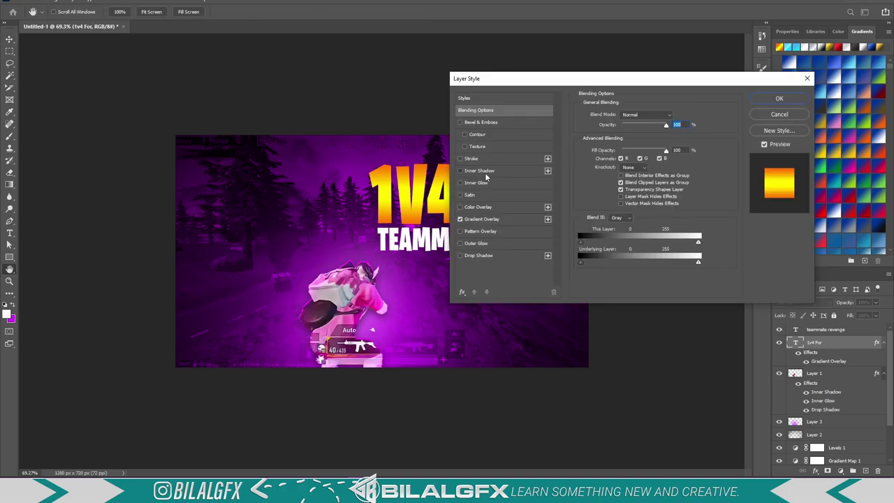
left_click(485, 171)
left_click(649, 120)
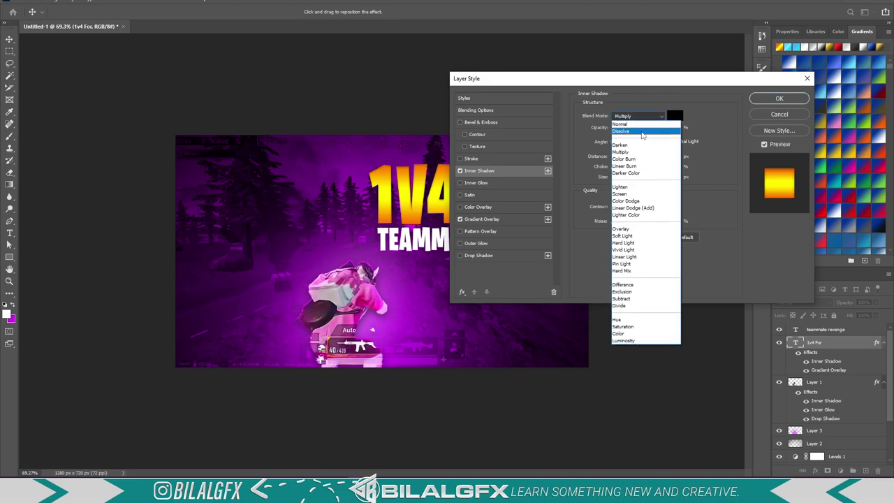
left_click(644, 204)
left_click_drag(629, 129, 715, 131)
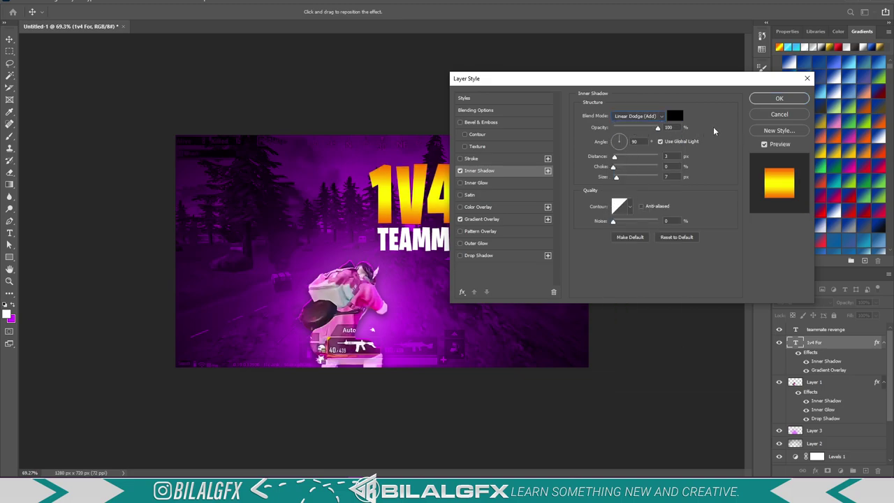
left_click_drag(617, 177, 588, 187)
left_click_drag(614, 156, 616, 156)
left_click(675, 116)
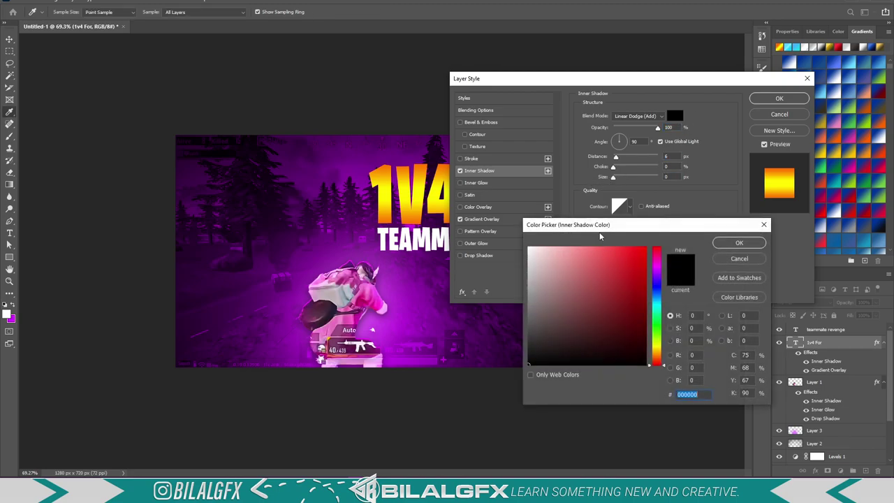
type("ffffff")
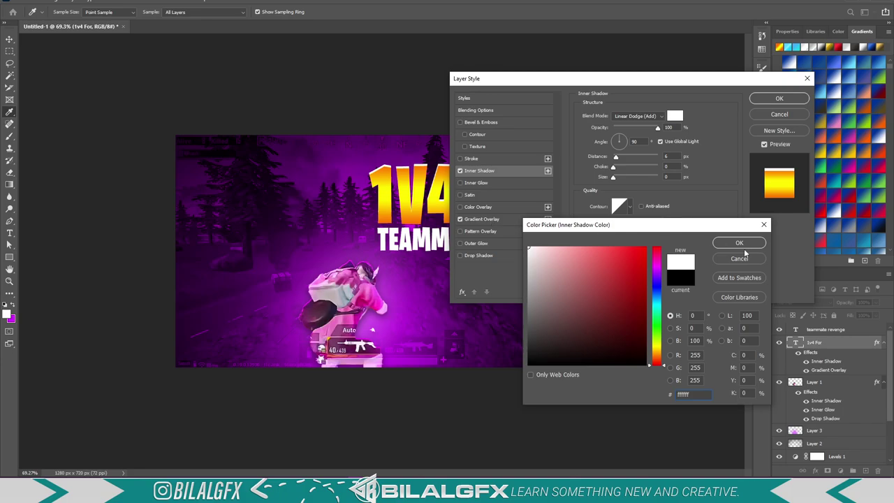
left_click(739, 243)
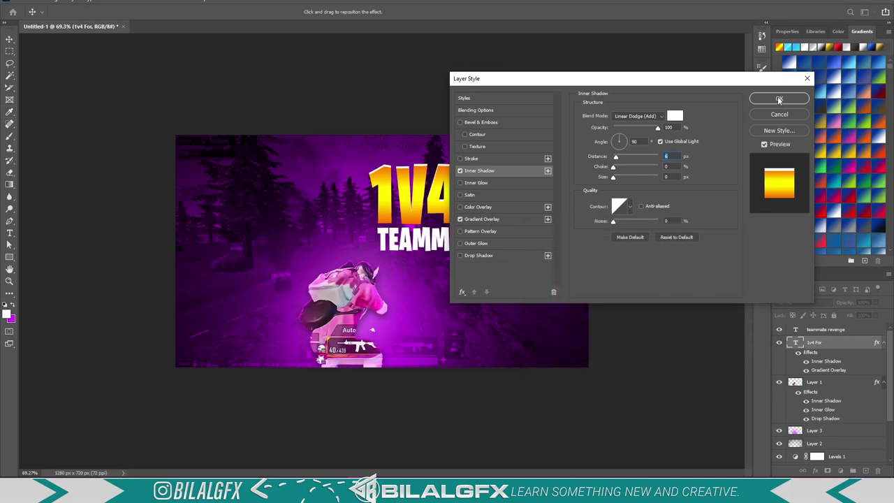
left_click(482, 257)
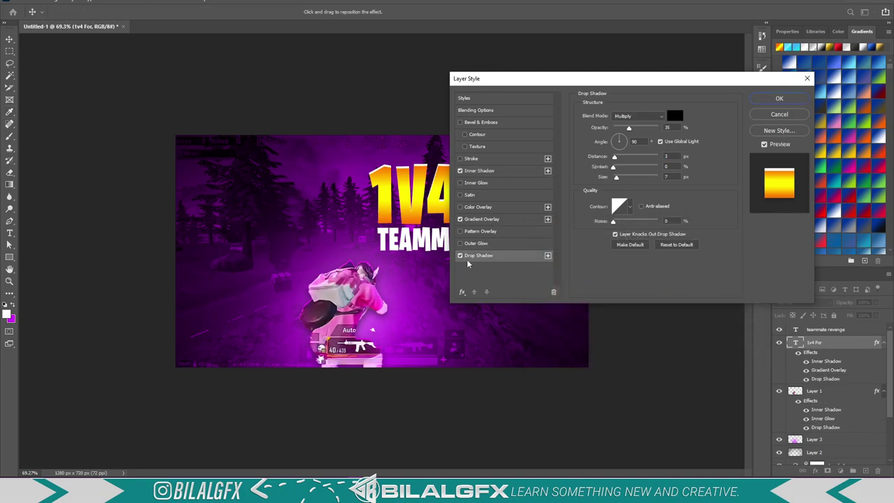
left_click(780, 99)
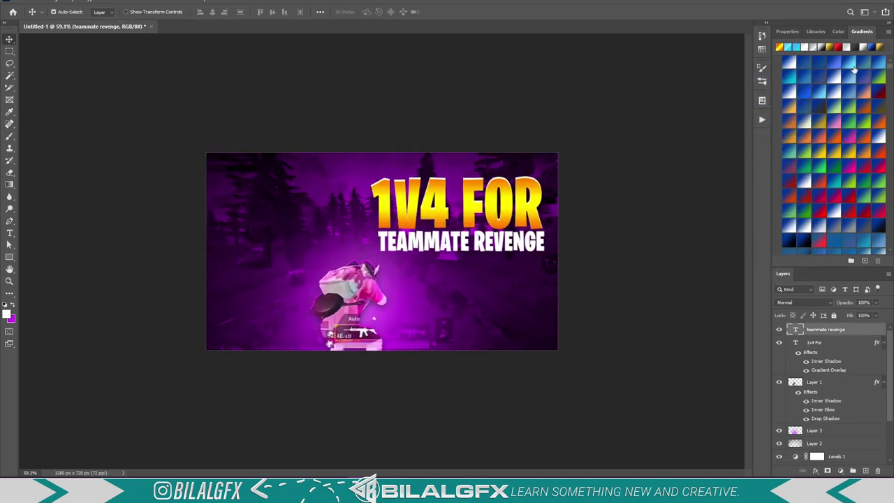
Step: Copy the 1v4 For layer style and paste it onto the TEAMMATE REVENGE layer
right_click(828, 343)
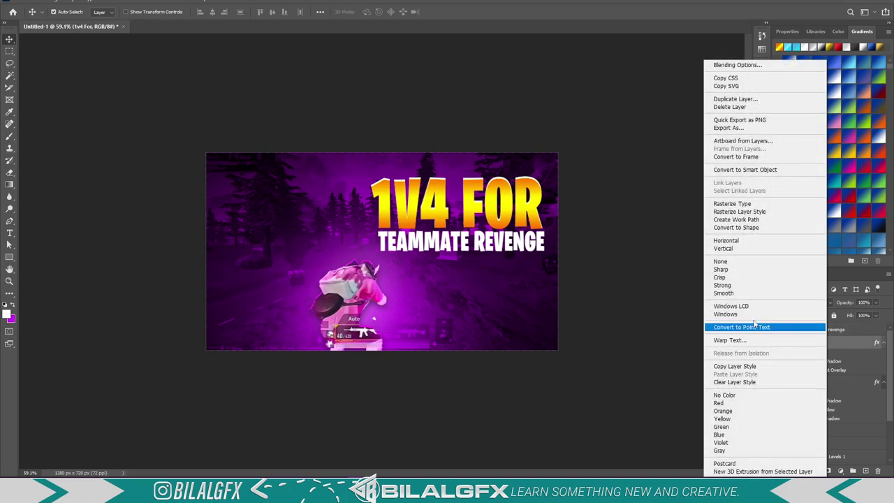
left_click(745, 364)
right_click(820, 330)
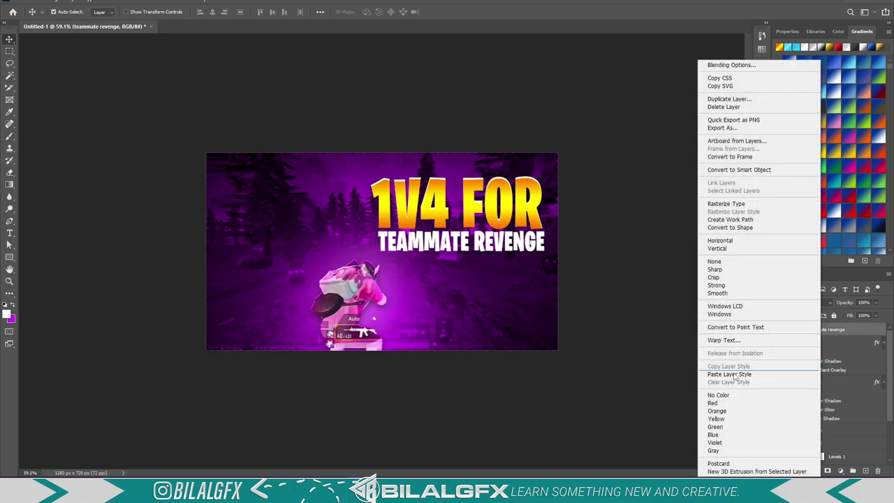
left_click(740, 374)
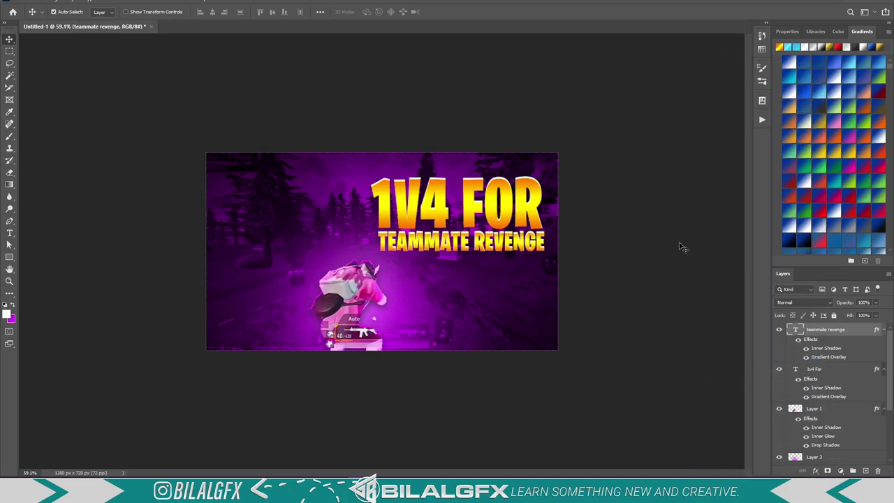
key("ctrl+plus")
key("ctrl+plus")
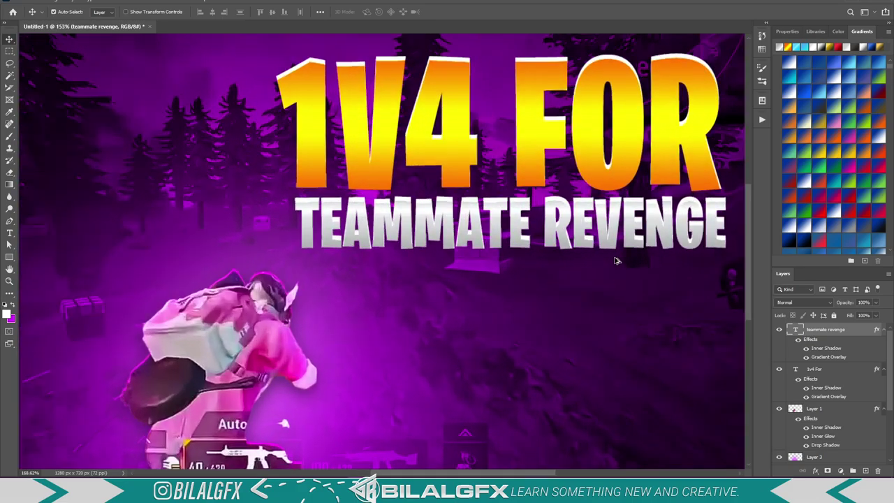
scroll(615, 260, "down", 2)
Step: Give 1V4 FOR a Normal drop shadow at 63% opacity and 21 px size
left_click(830, 391)
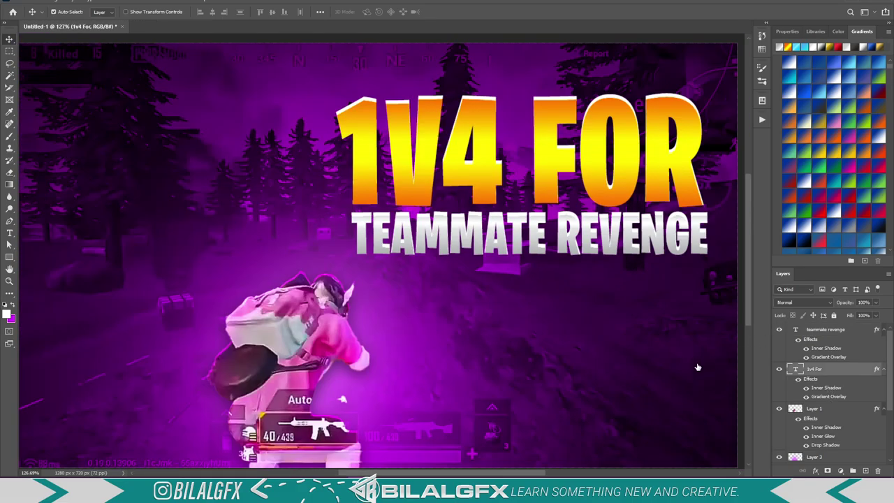
left_click(489, 253)
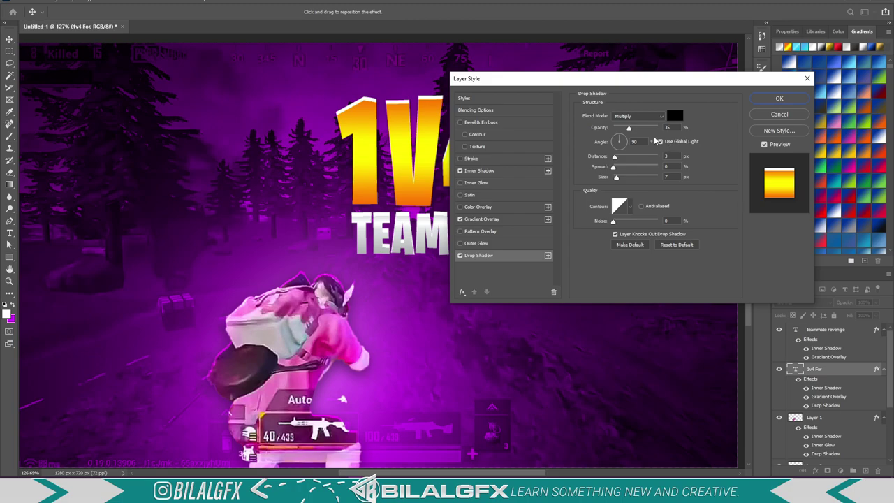
left_click(637, 116)
left_click_drag(623, 177, 620, 182)
left_click_drag(629, 128, 638, 135)
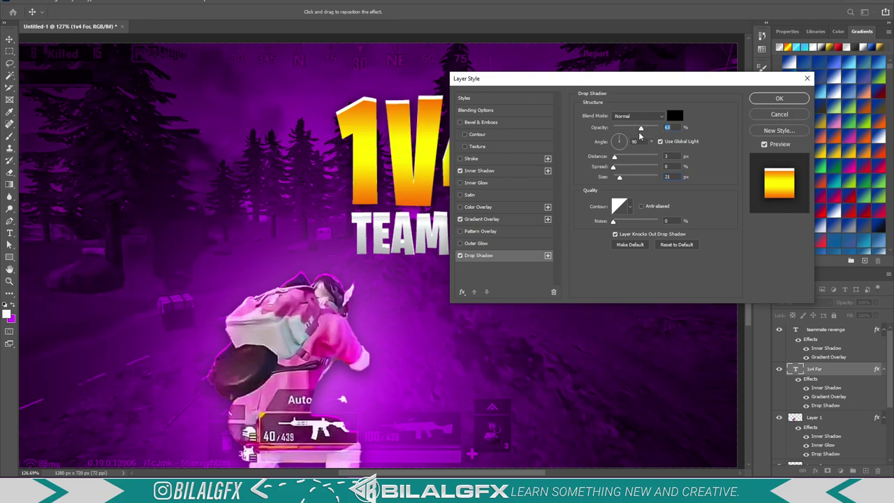
key("Tab")
key("Tab")
left_click(772, 100)
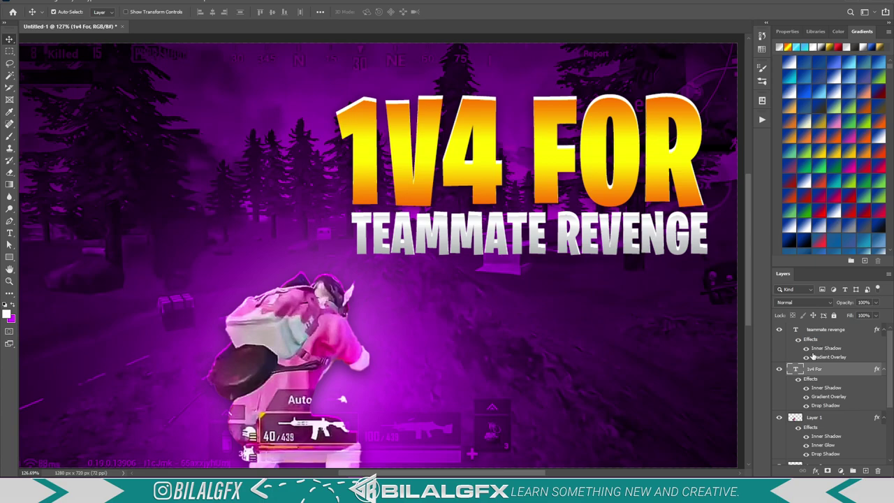
Step: Give TEAMMATE REVENGE a Normal drop shadow at 71% opacity, 5 px distance, 24 px size
left_click(808, 338)
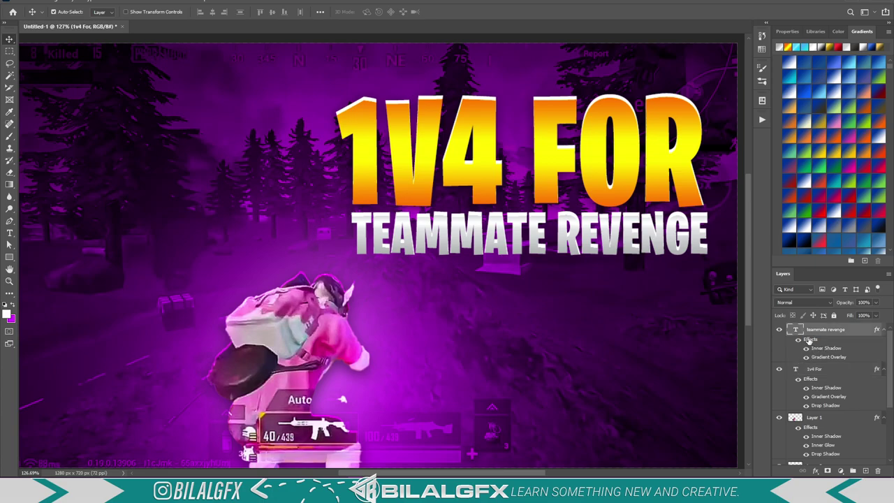
double_click(809, 339)
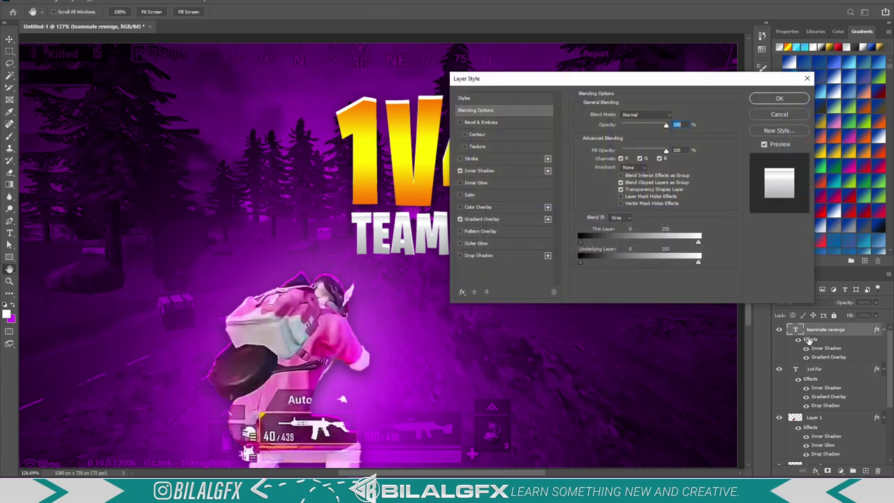
left_click(513, 259)
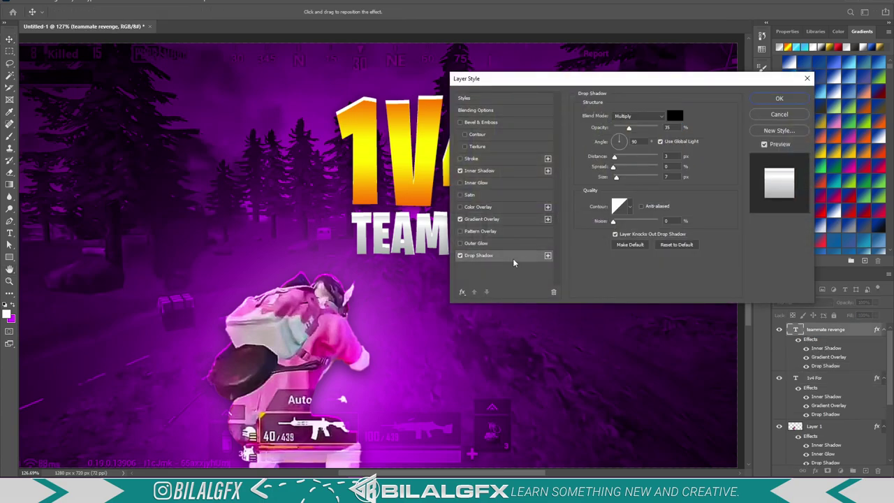
left_click(626, 117)
left_click_drag(629, 128, 644, 128)
left_click_drag(615, 157, 616, 158)
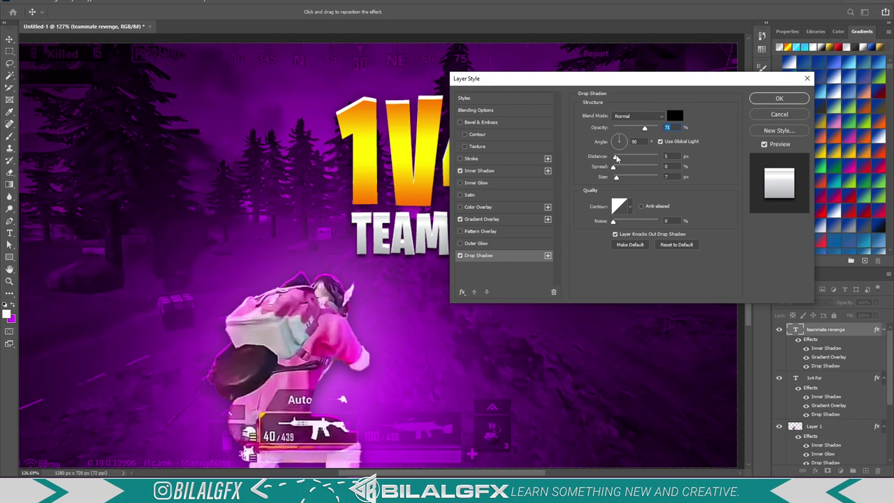
left_click(614, 167)
left_click_drag(622, 179, 620, 177)
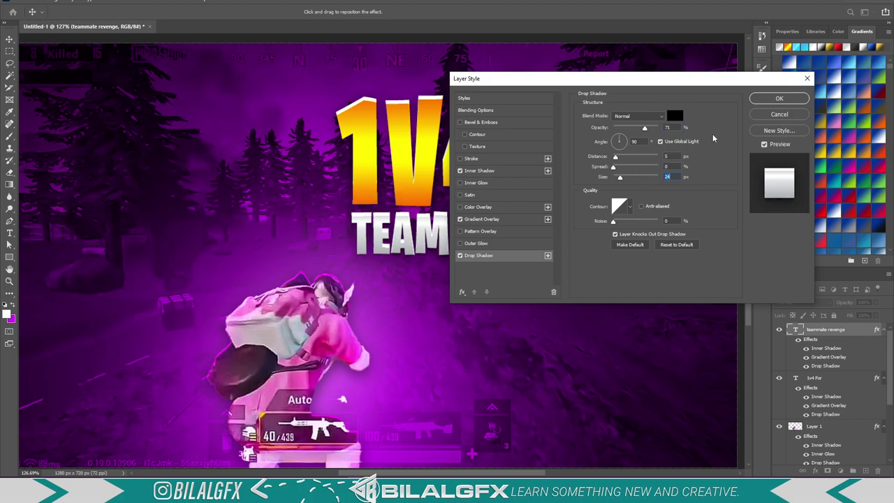
left_click(778, 99)
scroll(557, 254, "down", 5)
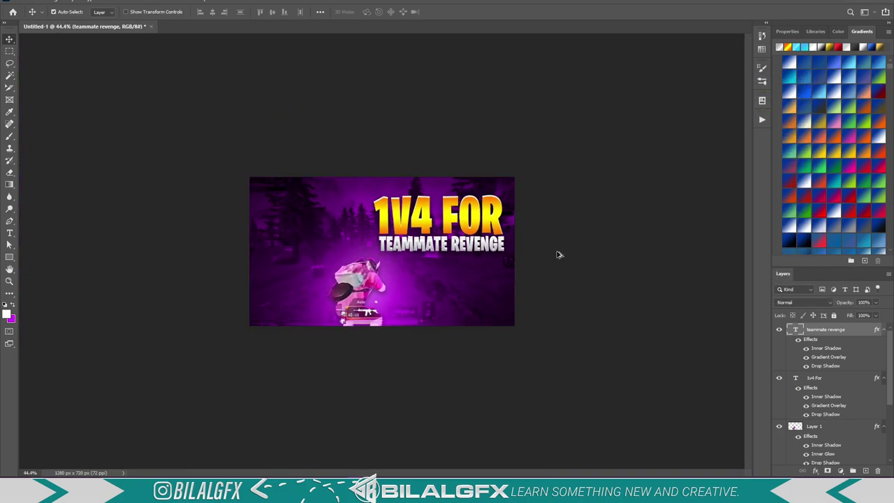
scroll(495, 258, "up", 1)
scroll(473, 280, "up", 1)
scroll(475, 277, "up", 2)
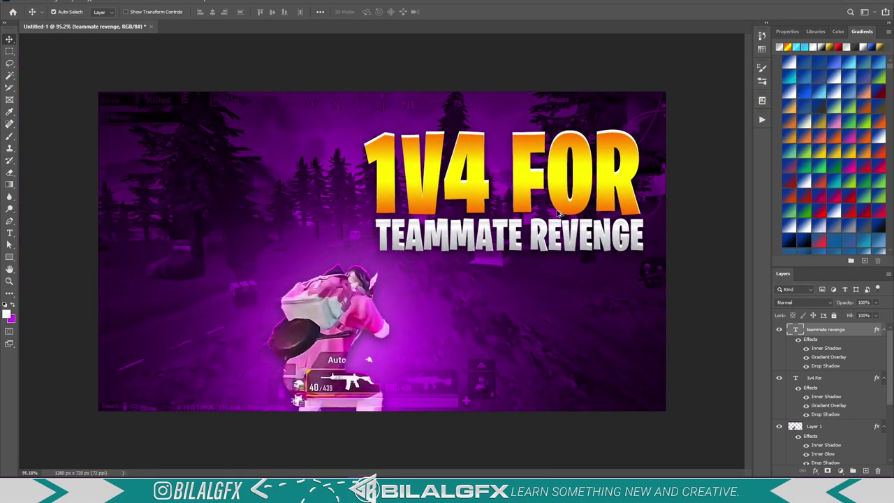
scroll(444, 196, "down", 1)
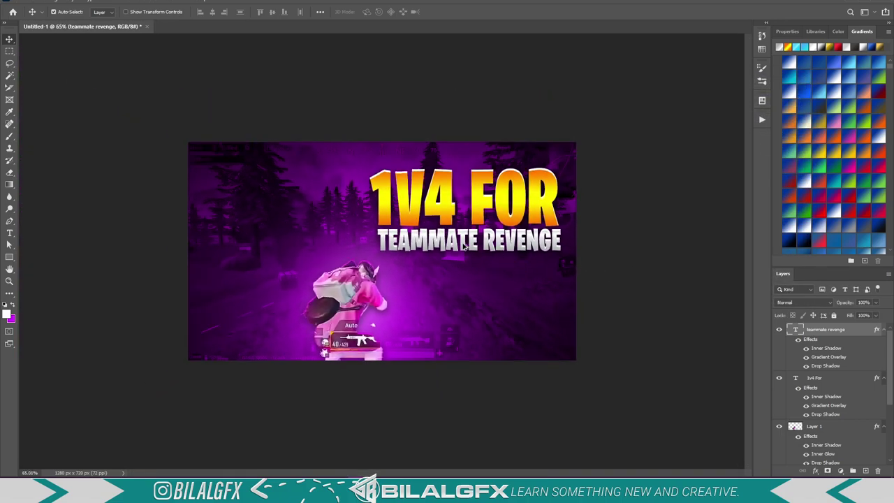
scroll(465, 244, "down", 2)
scroll(462, 265, "up", 3)
scroll(459, 296, "down", 3)
scroll(458, 314, "up", 1)
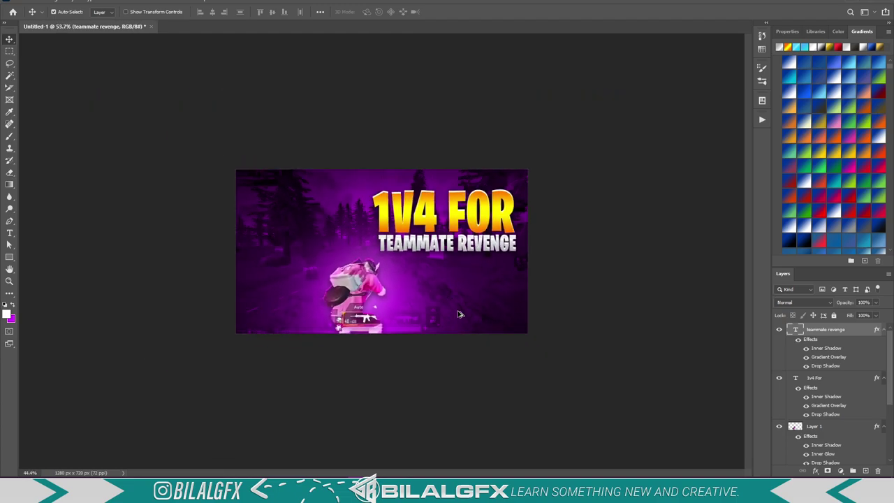
scroll(459, 314, "up", 2)
scroll(475, 300, "down", 2)
scroll(469, 310, "up", 1)
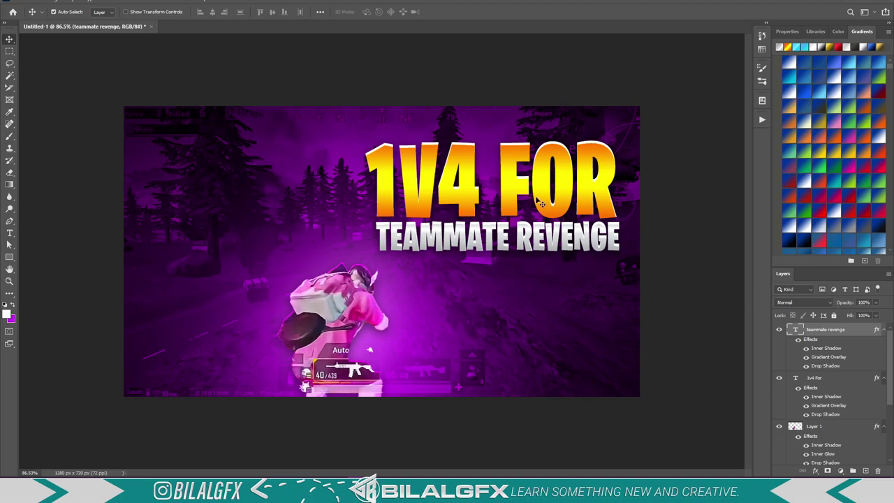
Step: Group both title layers, duplicate the group as a smart object, and hide the original group
double_click(815, 377)
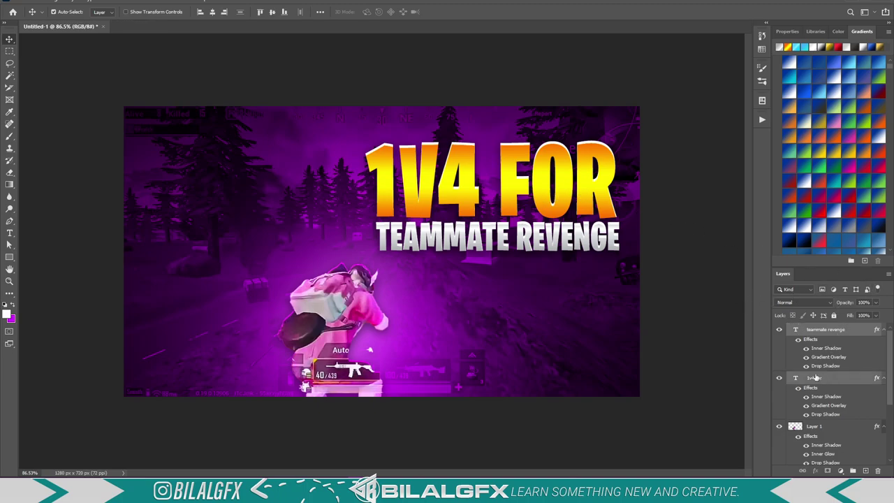
key("ctrl+g")
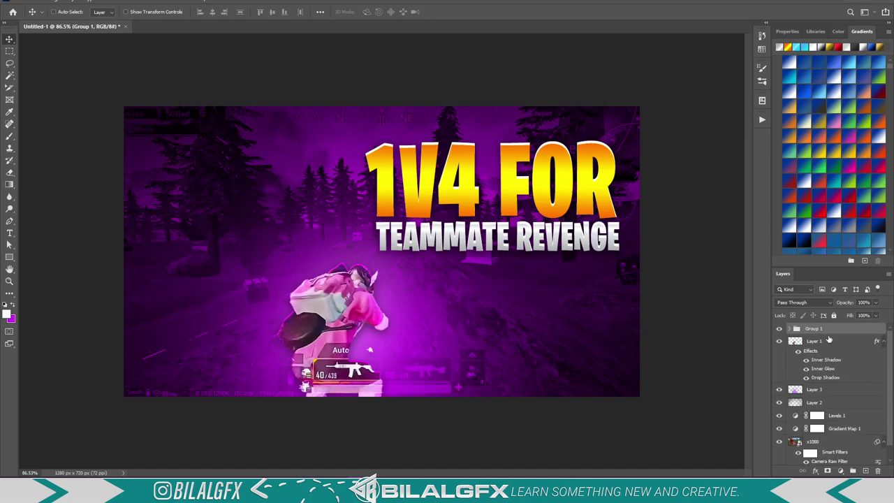
key("ctrl+j")
right_click(825, 335)
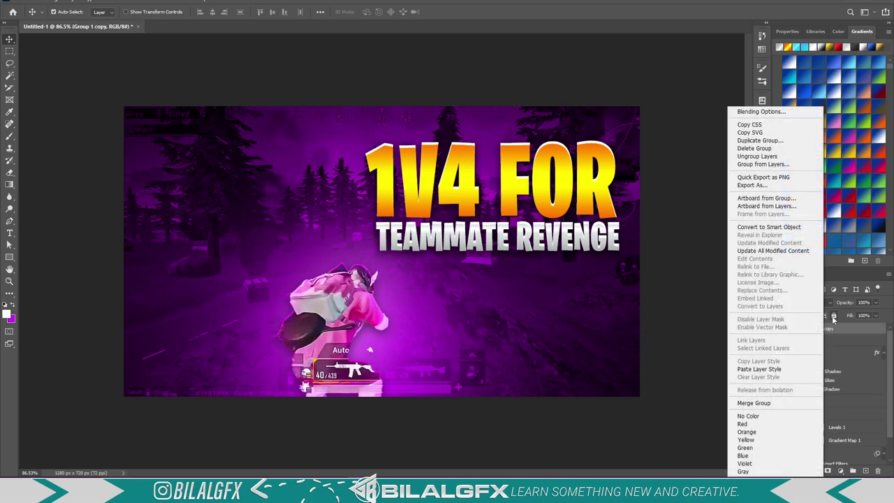
left_click(775, 228)
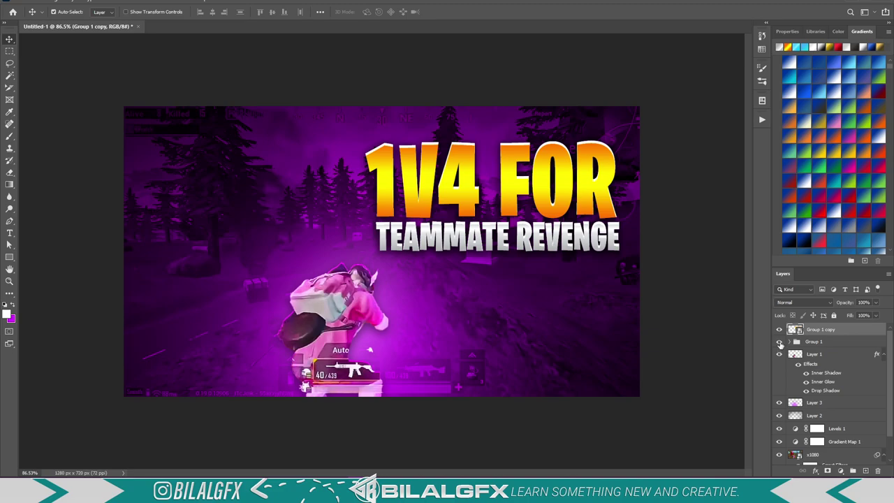
left_click(779, 342)
Step: Apply a gentle Flag warp with bend -9.7 to the title smart object
key("ctrl+t")
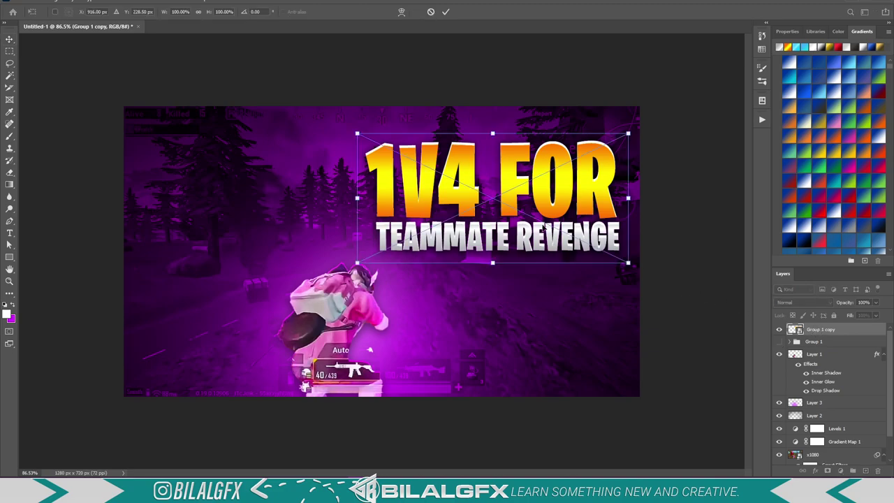
right_click(500, 219)
left_click(530, 319)
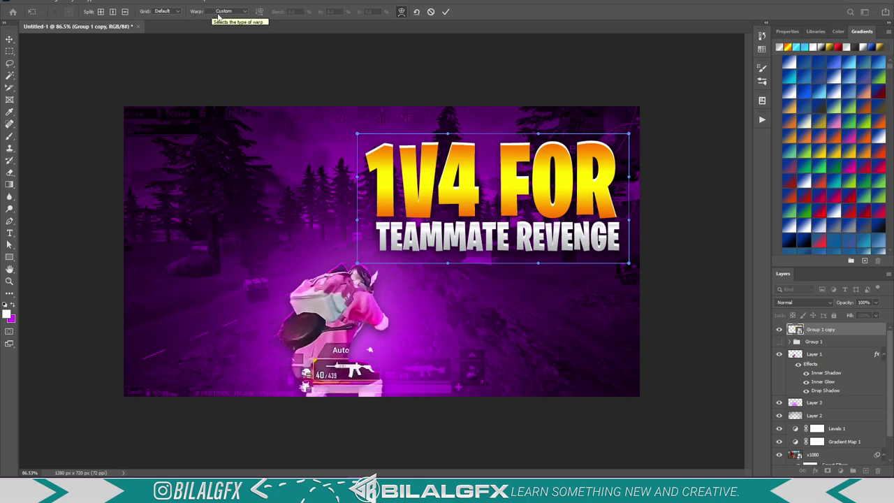
left_click(218, 17)
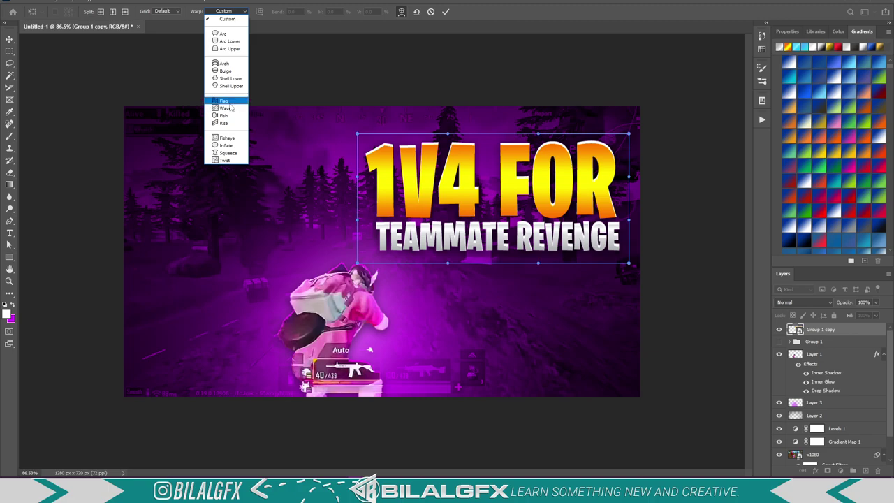
left_click(227, 102)
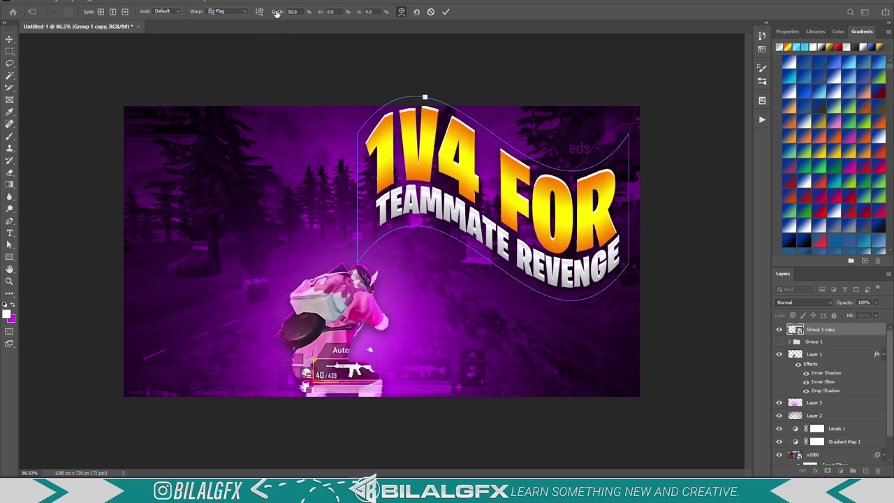
mouse_move(277, 13)
left_mouse_down()
mouse_move(261, 13)
mouse_move(368, 17)
left_mouse_up()
key("Return")
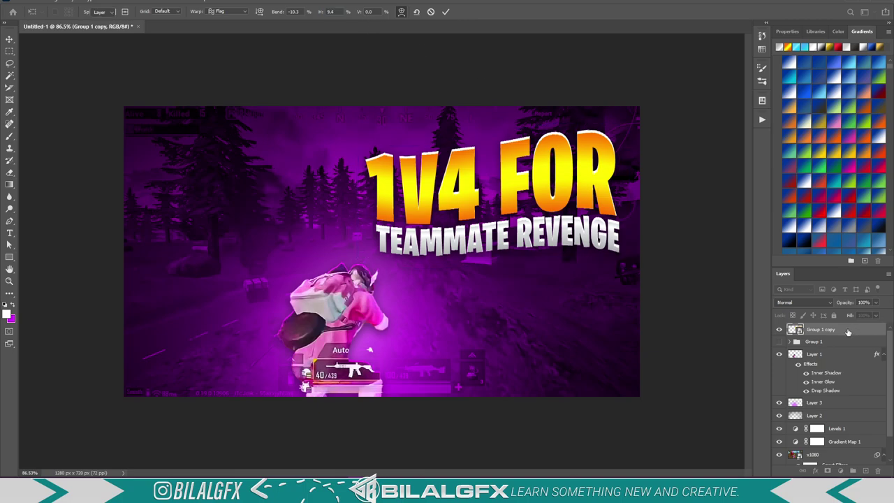
Step: Move the warped title slightly lower and drag the logopubg image into the thumbnail
scroll(629, 210, "down", 3)
scroll(494, 238, "up", 4)
left_click_drag(494, 238, 501, 262)
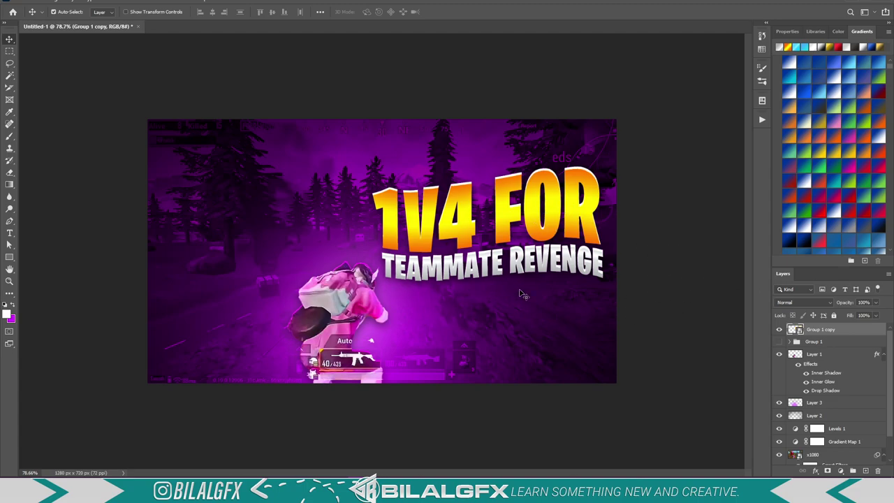
scroll(417, 295, "down", 2)
scroll(412, 280, "down", 2)
scroll(417, 279, "up", 4)
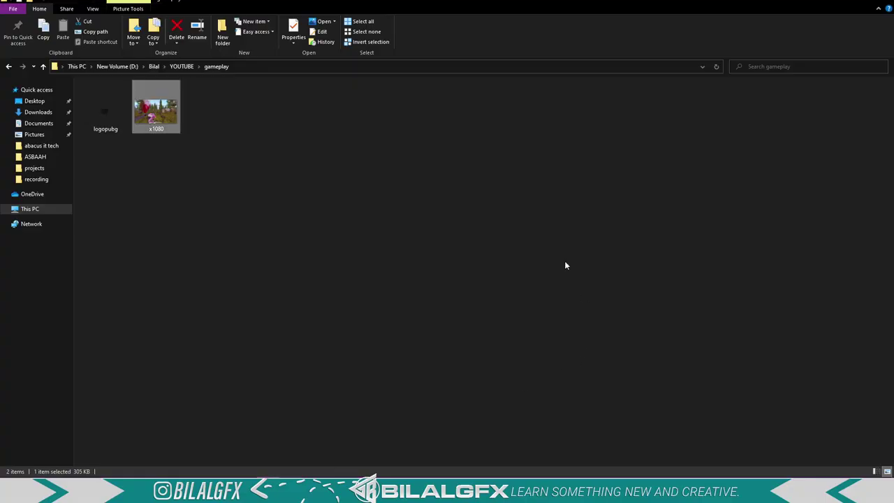
mouse_move(105, 111)
left_mouse_down()
mouse_move(363, 461)
mouse_move(375, 178)
left_mouse_up()
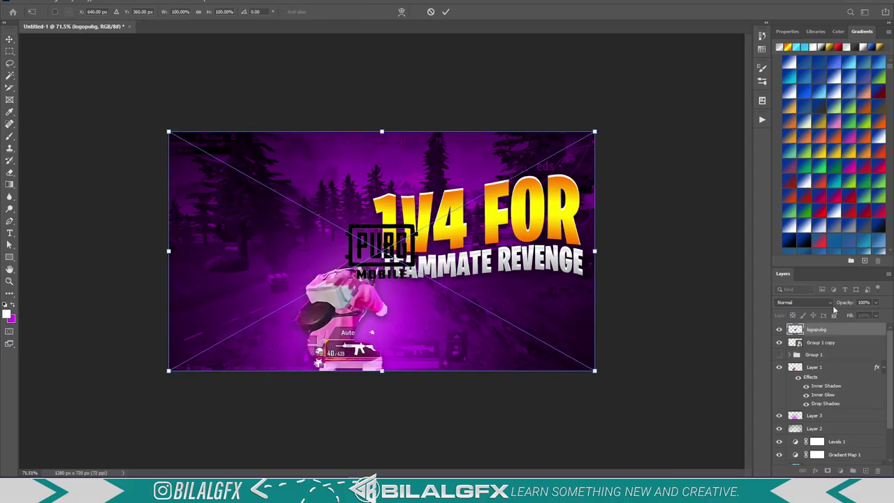
Step: Place the PUBG Mobile logo top-left and clip a white gradient fill to it
key("Return")
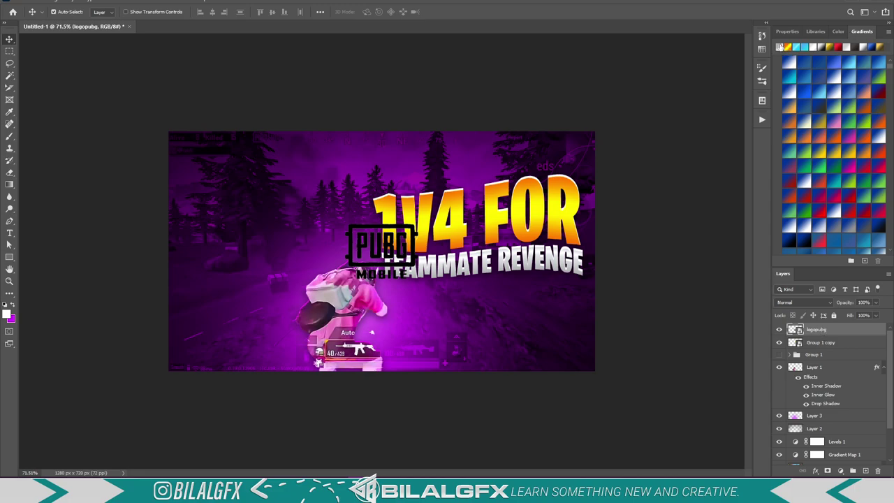
left_click_drag(413, 253, 277, 170)
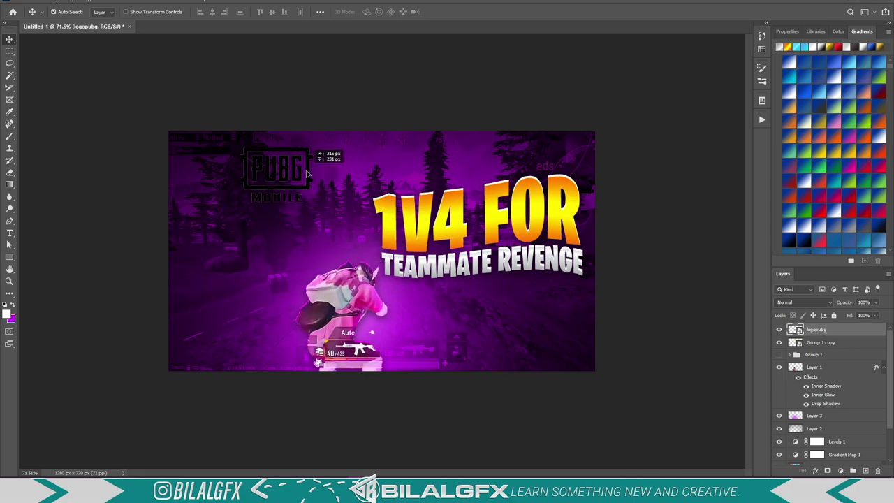
left_click(788, 49)
key("ctrl+plus")
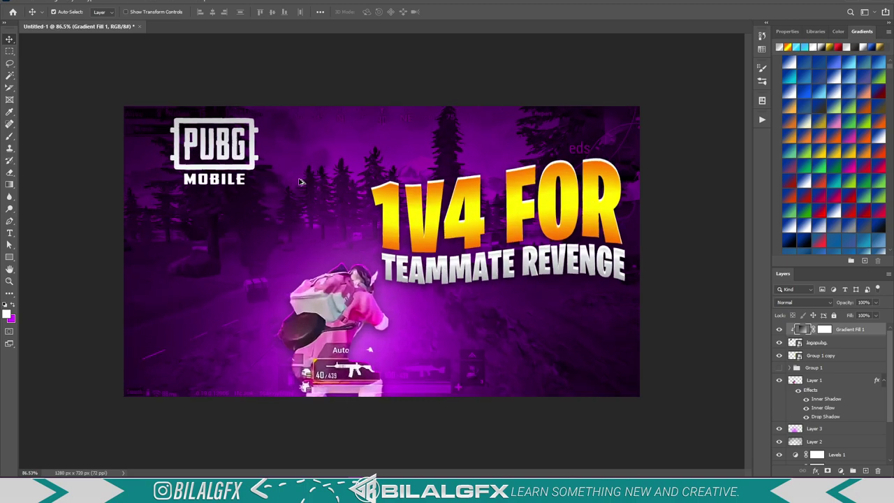
key("ctrl+t")
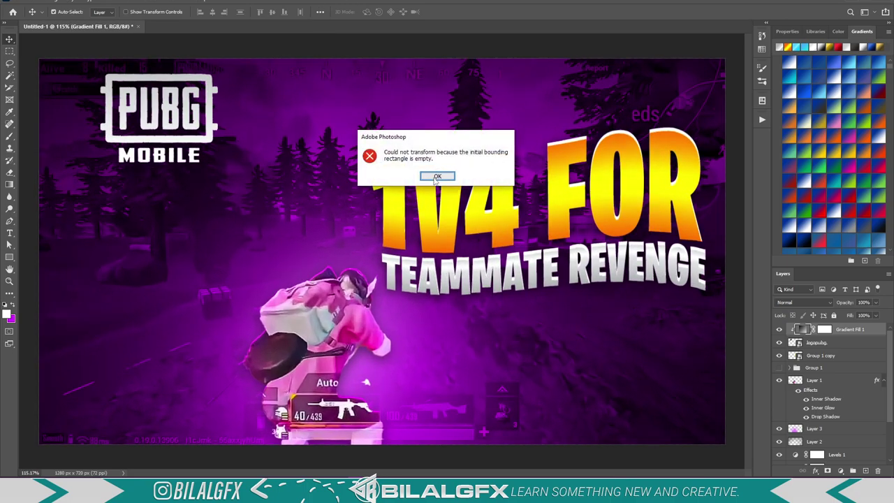
key("Return")
Step: Scale the logopubg layer down to sit small in the top-left corner
left_click(845, 343)
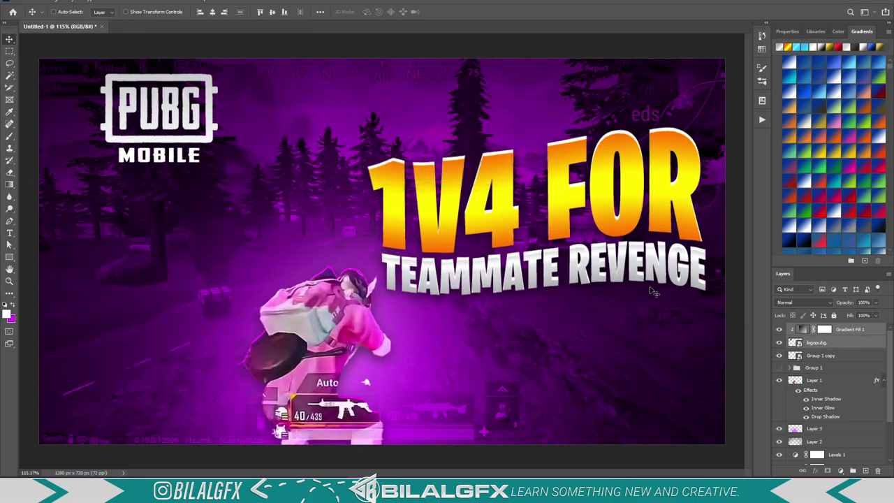
key("ctrl+t")
mouse_move(160, 72)
left_mouse_down()
mouse_move(170, 114)
mouse_move(92, 76)
mouse_move(89, 89)
left_mouse_up()
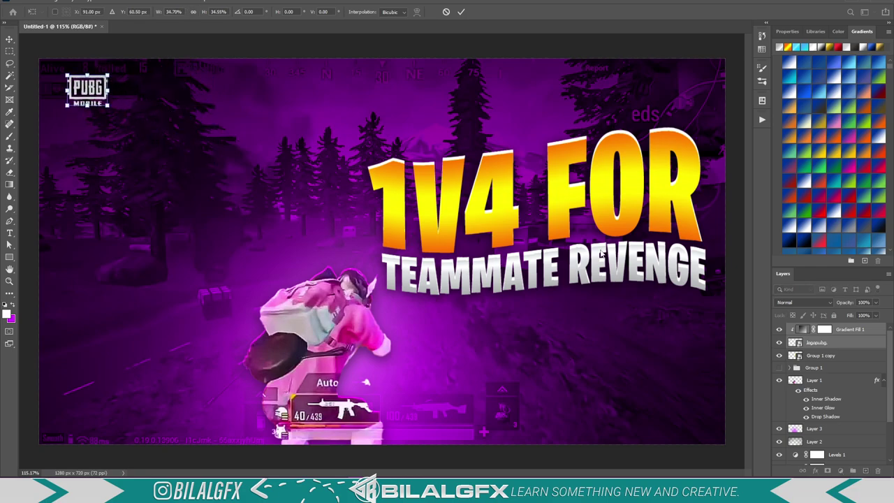
left_click(850, 330)
scroll(508, 206, "down", 4)
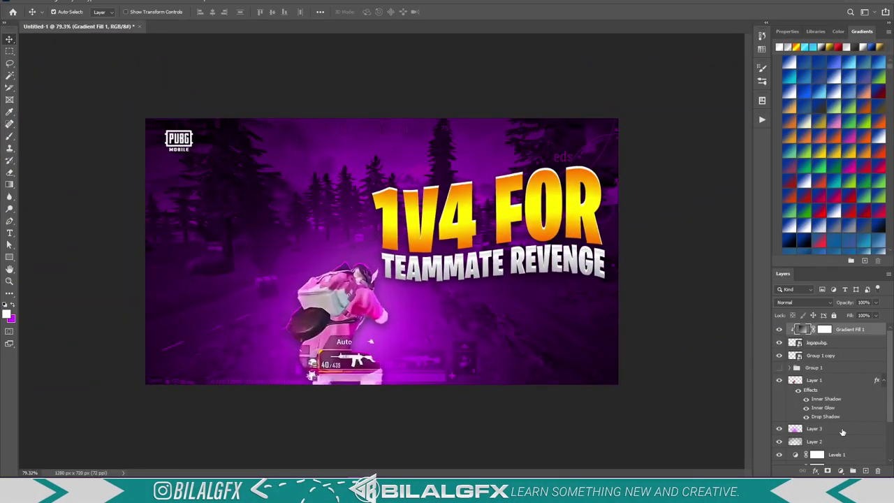
scroll(842, 433, "down", 2)
scroll(833, 424, "down", 2)
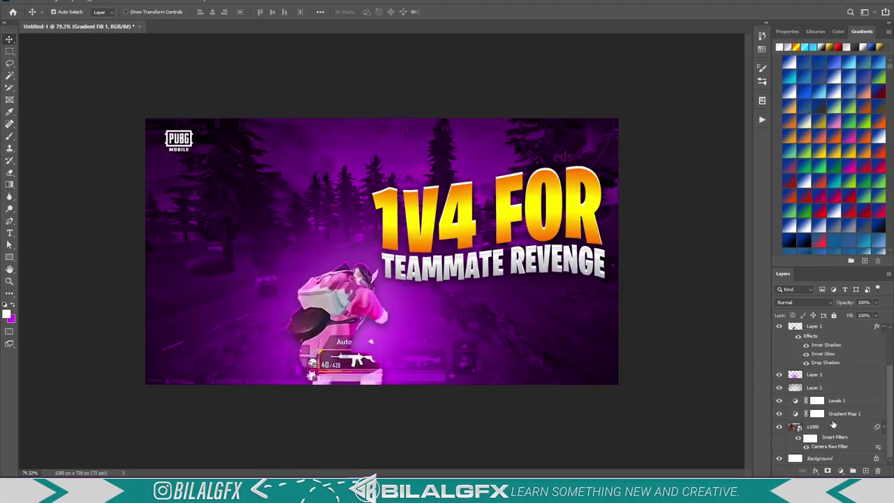
Step: Type 'REVENGE' in a large text box over the thumbnail's top area, above Layer 2
left_click(820, 389)
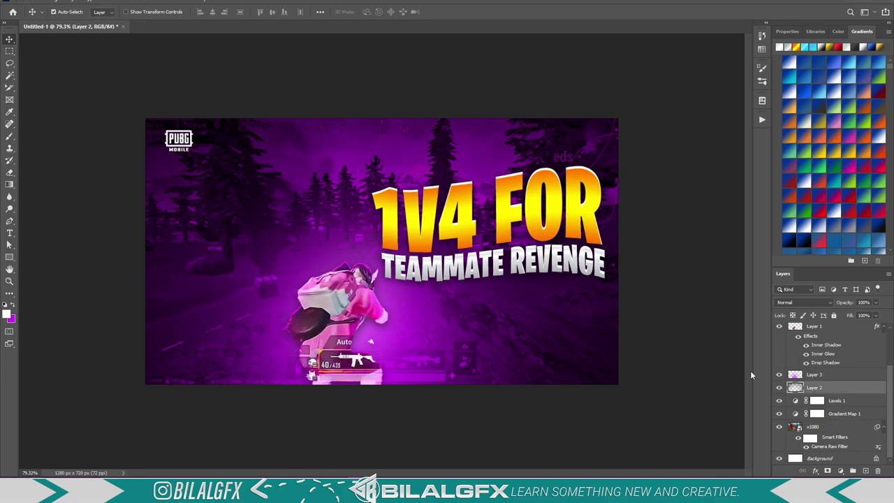
key("t")
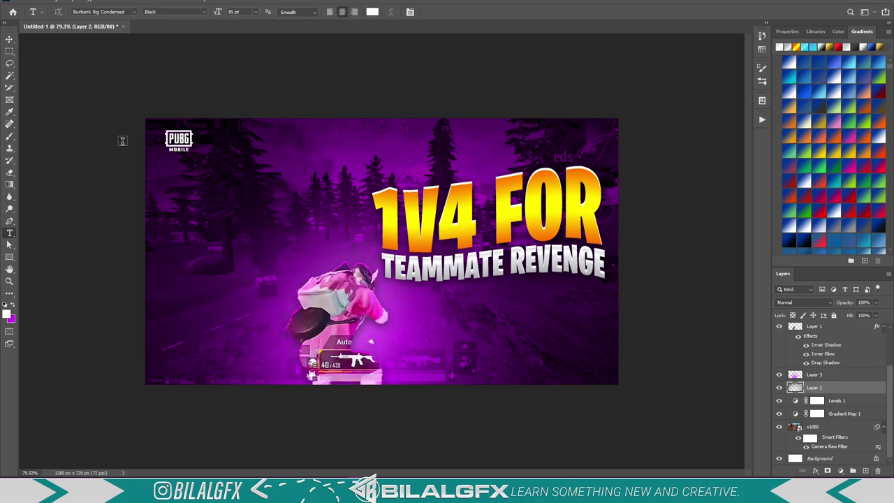
mouse_move(140, 126)
left_mouse_down()
mouse_move(697, 427)
mouse_move(656, 394)
left_mouse_up()
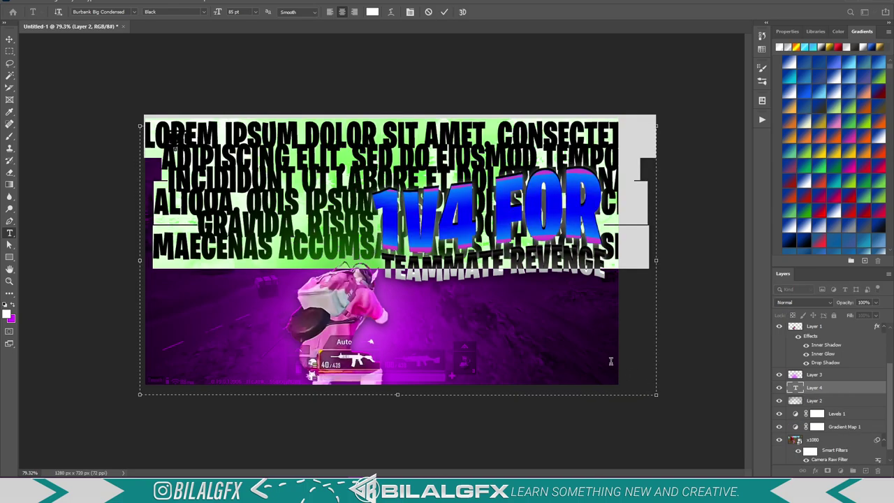
type("REVEN")
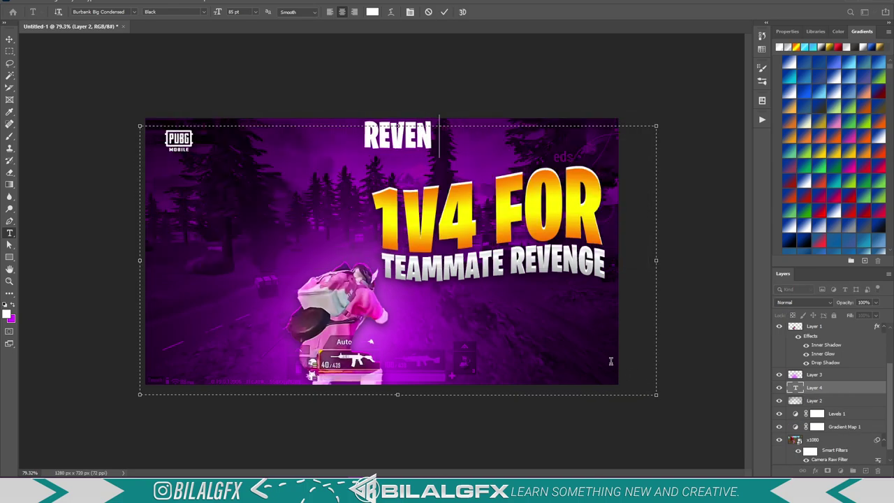
type("GE")
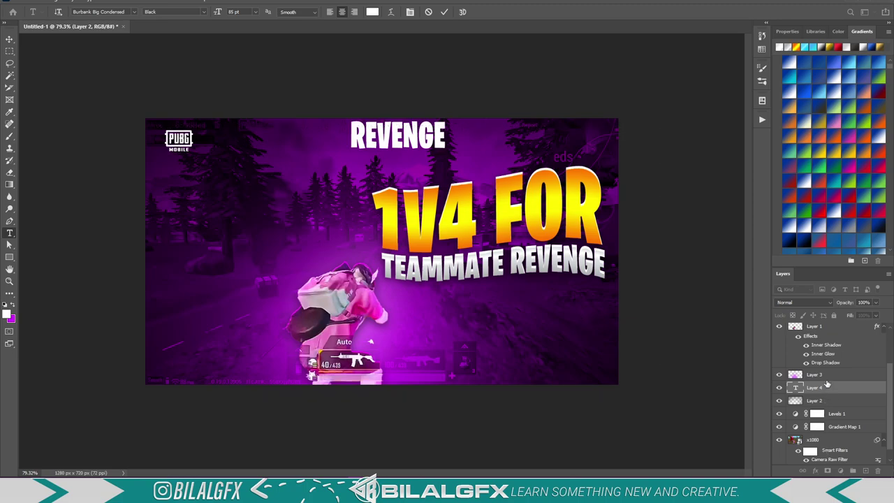
left_click(828, 376)
Step: Set the REVENGE text layer in the Big Snow font
key("alt+bracketleft")
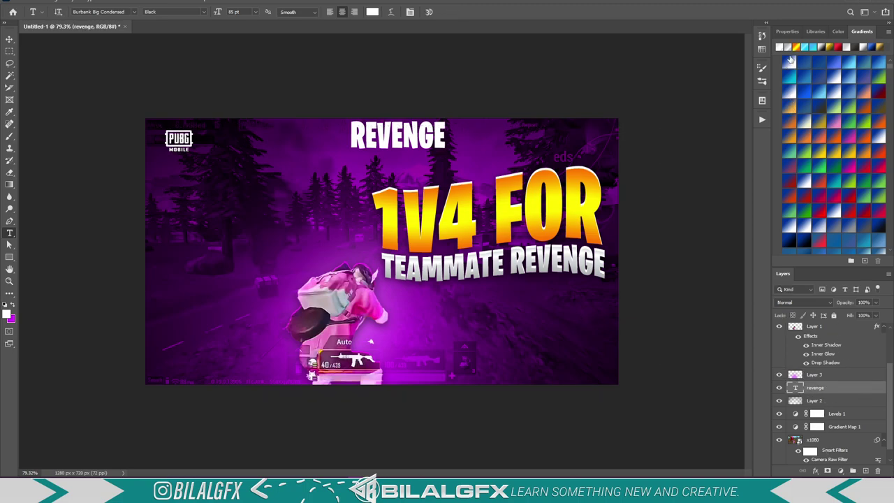
left_click(787, 32)
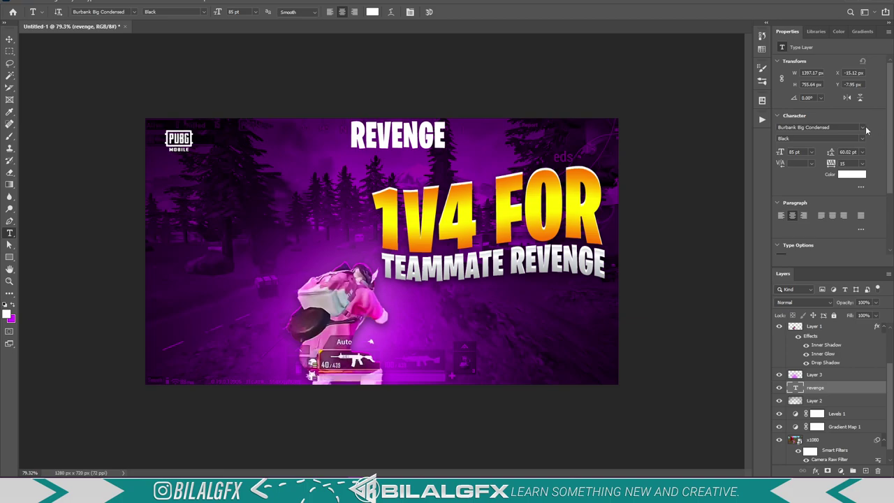
left_click(864, 128)
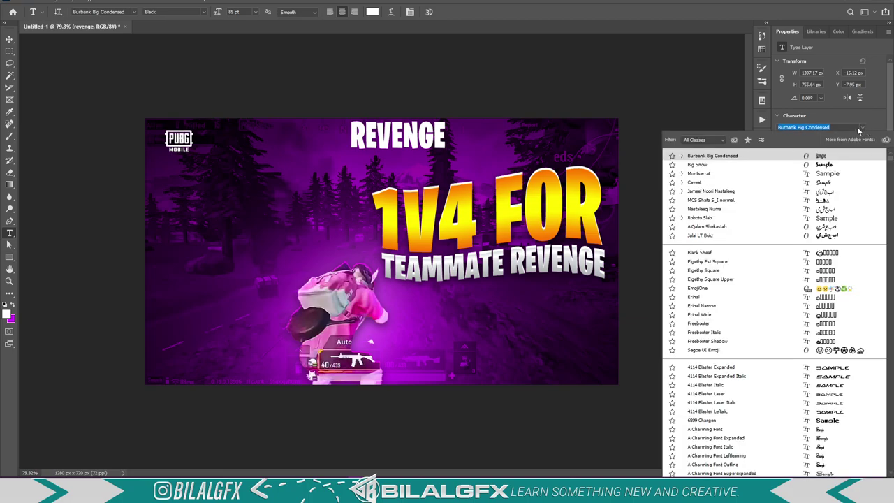
left_click(712, 166)
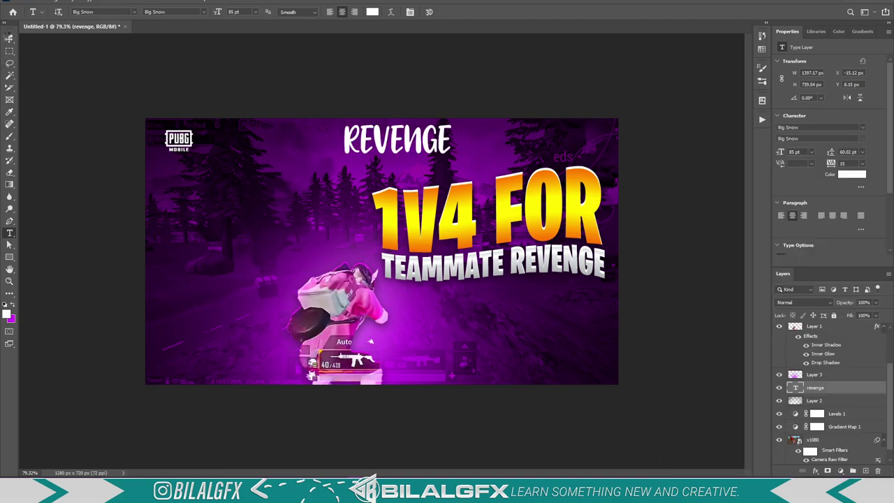
left_click(9, 40)
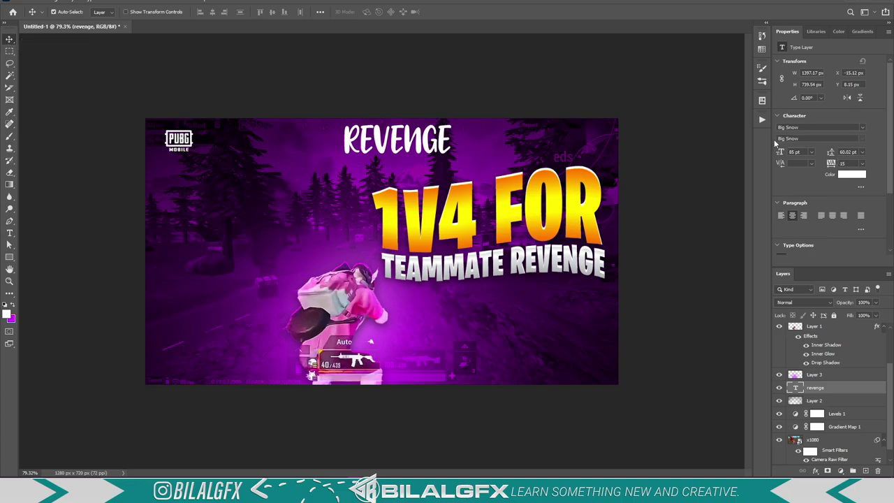
Step: Enlarge the REVENGE text to 570 pt and widen its text box so the word fits
left_click_drag(781, 155, 849, 153)
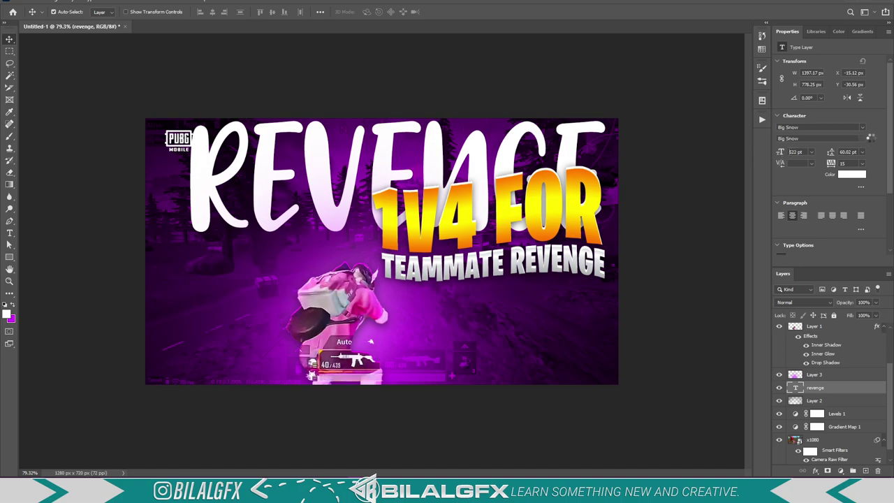
left_click_drag(782, 155, 831, 154)
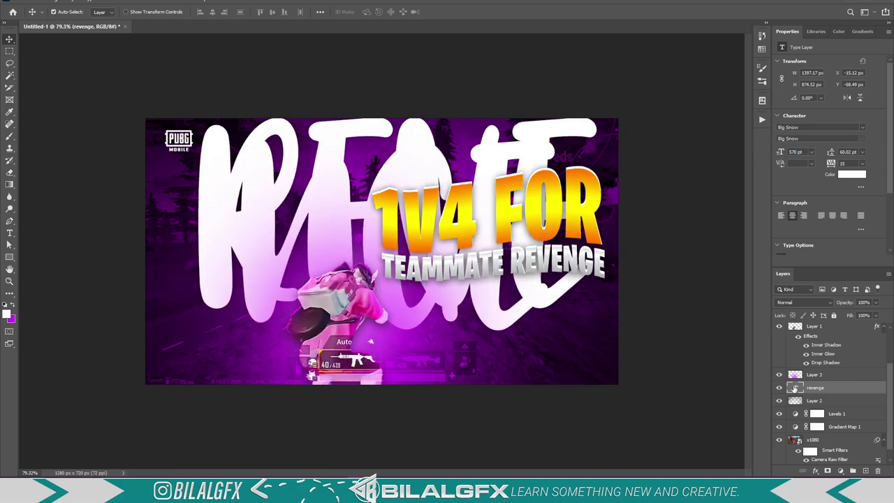
double_click(796, 387)
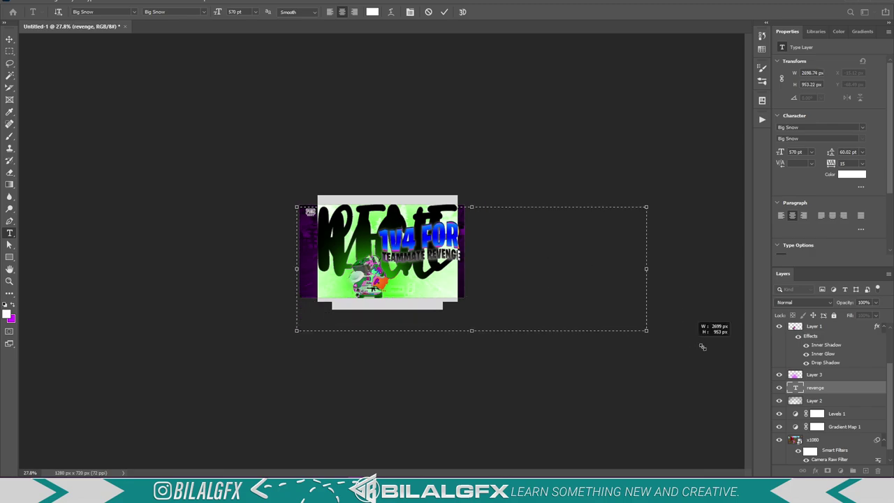
left_click_drag(478, 301, 804, 353)
left_click(817, 388)
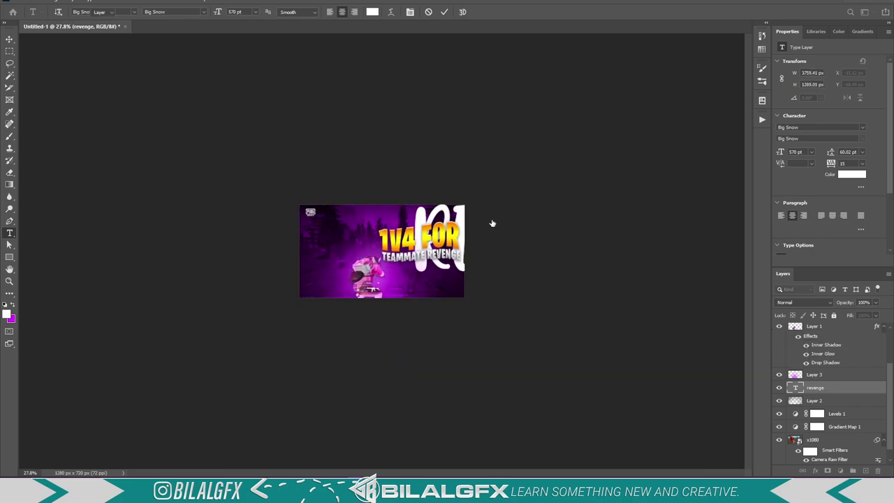
Step: Move the REVENGE text left and down behind the title, then nudge it slightly left
key("v")
key("ctrl+t")
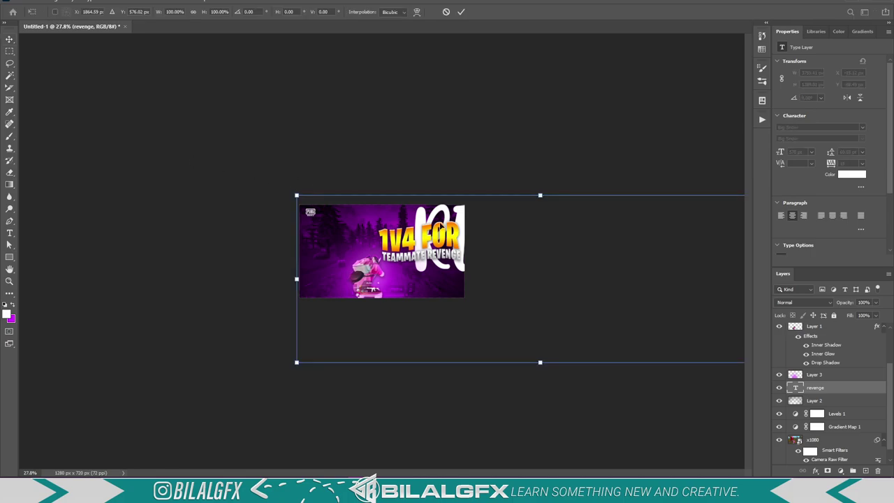
mouse_move(478, 243)
left_mouse_down()
mouse_move(370, 264)
mouse_move(369, 275)
left_mouse_up()
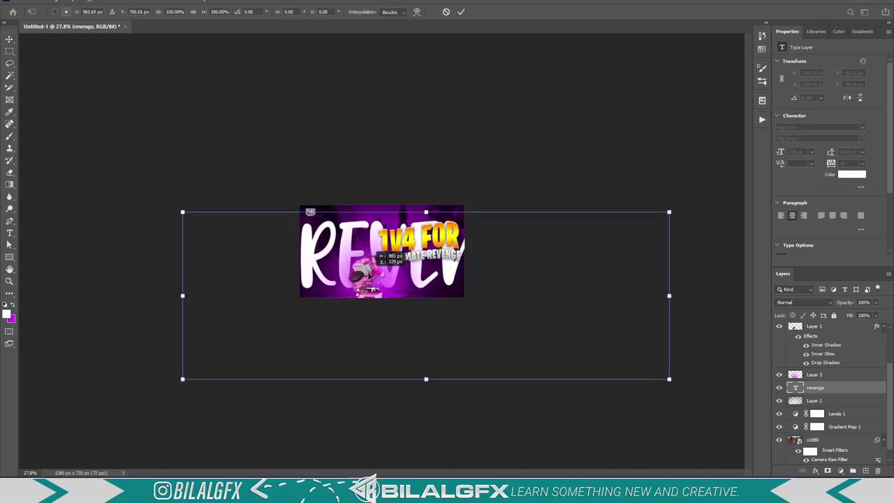
key("Return")
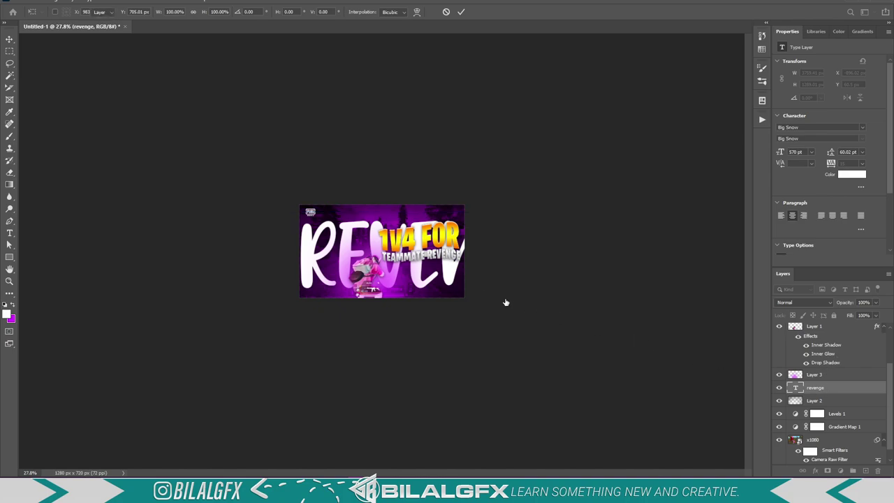
scroll(447, 279, "up", 1)
scroll(350, 265, "up", 2)
scroll(279, 251, "up", 2)
scroll(249, 242, "down", 1)
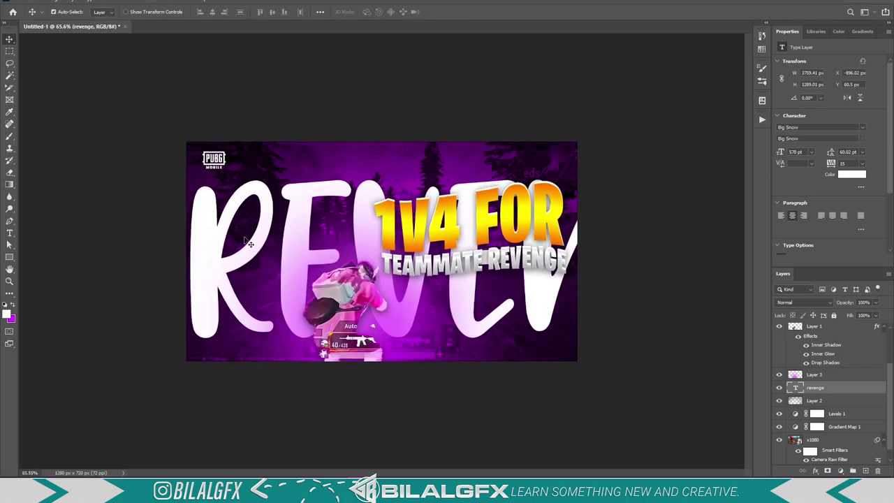
left_click_drag(211, 248, 203, 249)
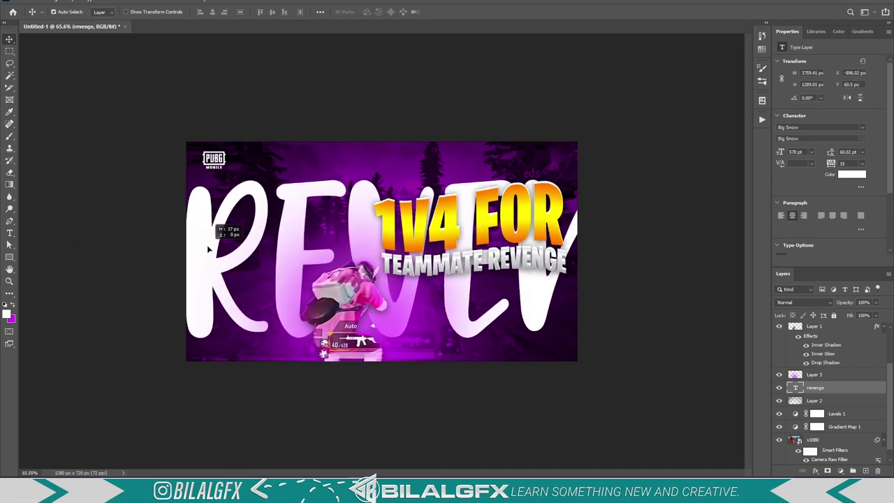
left_click(815, 303)
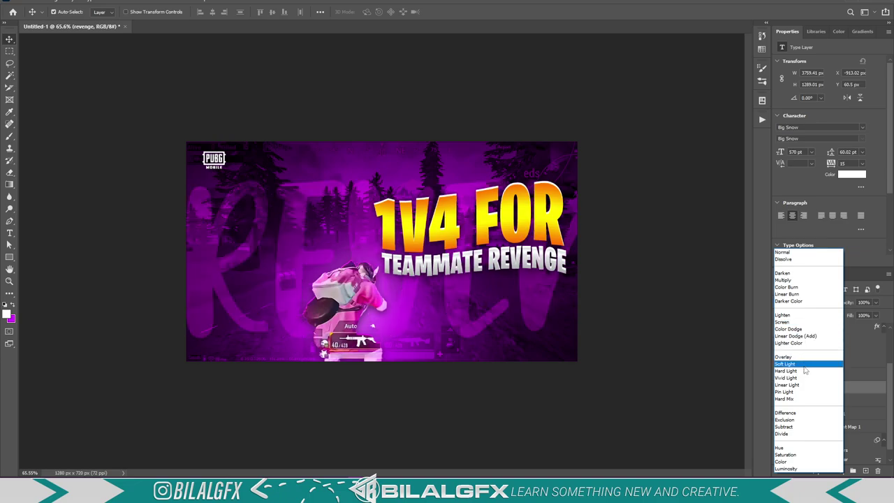
Step: Set REVENGE to Soft Light blending and add a faint drop shadow of size 13
left_click(798, 364)
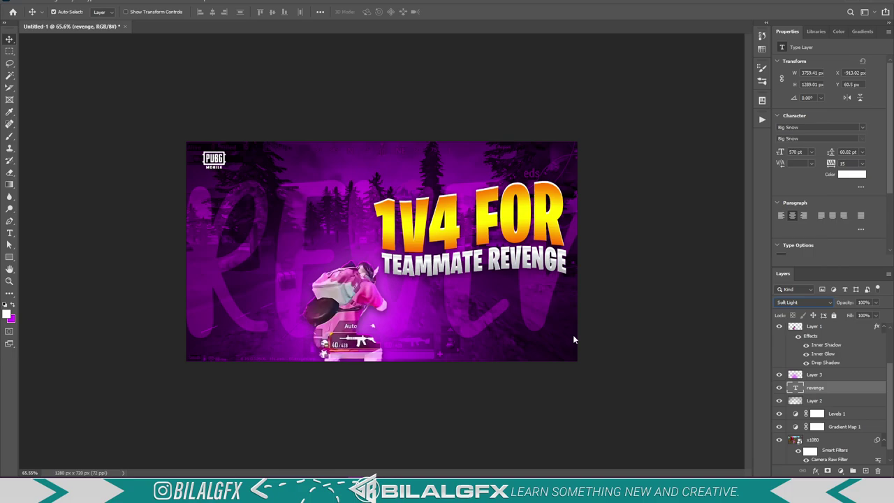
right_click(825, 393)
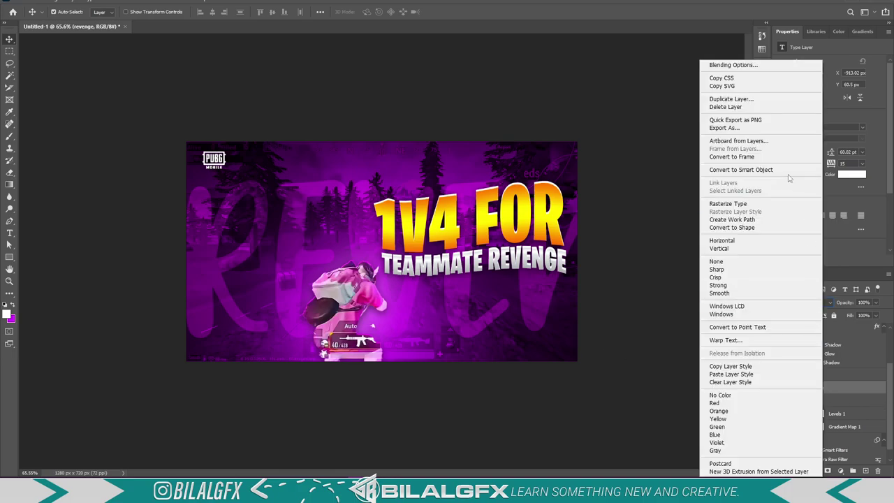
left_click(734, 65)
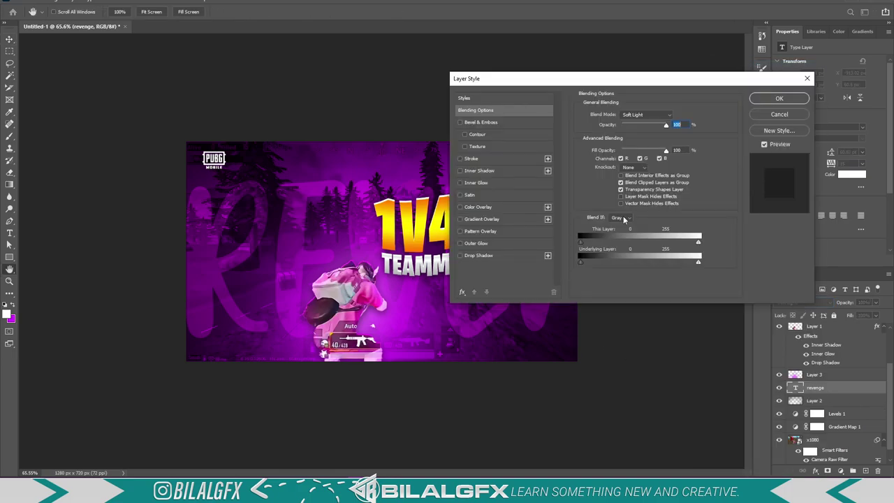
left_click(489, 256)
left_click_drag(623, 177, 619, 178)
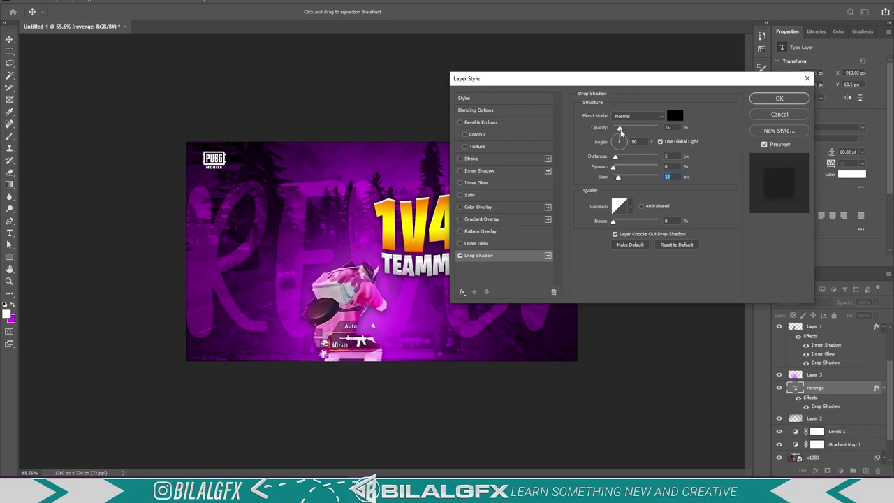
left_click_drag(644, 128, 626, 128)
Step: Add a purple inner shadow with reduced distance to REVENGE and apply the layer styles
left_click(489, 170)
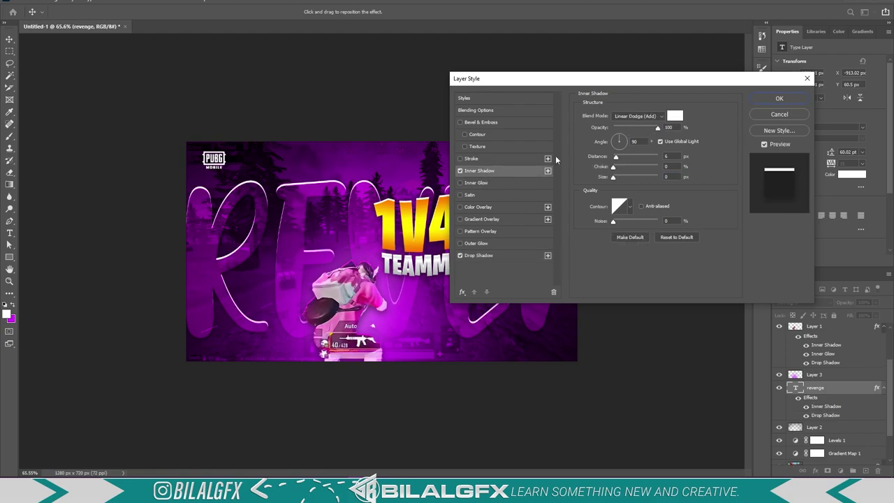
mouse_move(531, 78)
left_mouse_down()
mouse_move(22, 24)
mouse_move(329, 344)
left_mouse_up()
left_click_drag(414, 421, 412, 421)
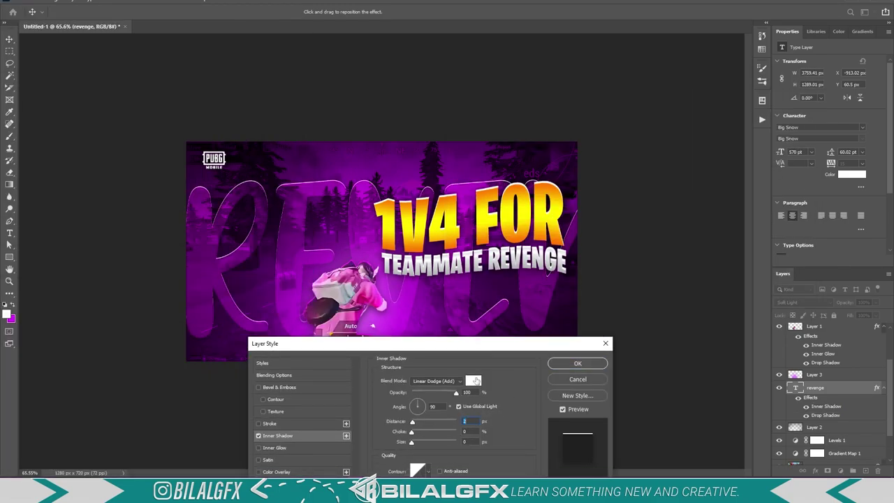
left_click(474, 380)
left_click(628, 265)
left_click(730, 243)
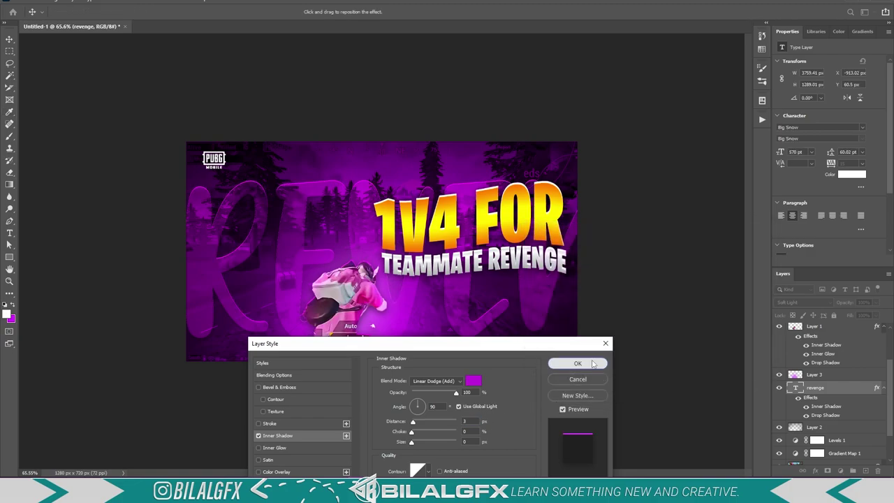
left_click(565, 362)
scroll(467, 311, "down", 3)
scroll(435, 326, "up", 3)
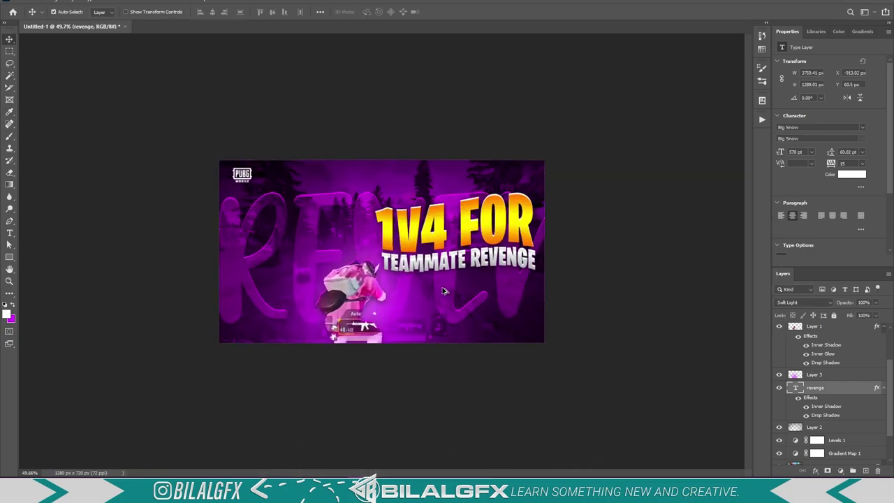
scroll(445, 295, "up", 3)
scroll(443, 294, "down", 1)
scroll(443, 305, "down", 2)
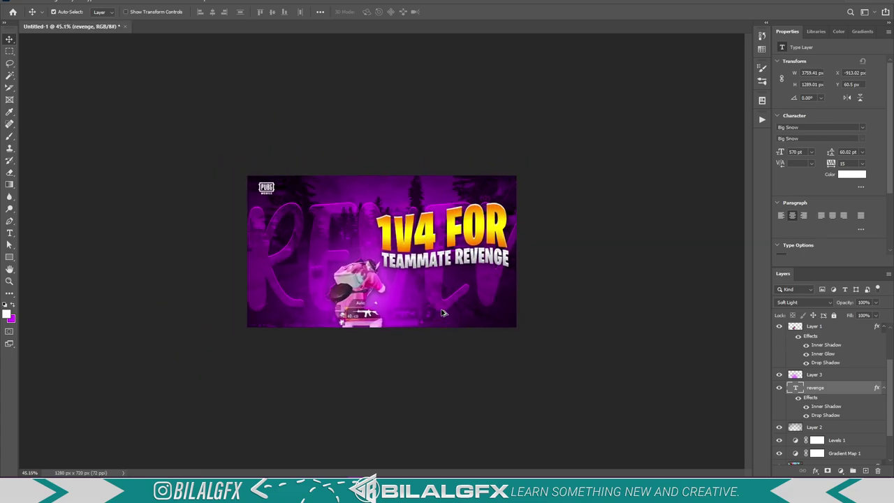
scroll(443, 311, "up", 1)
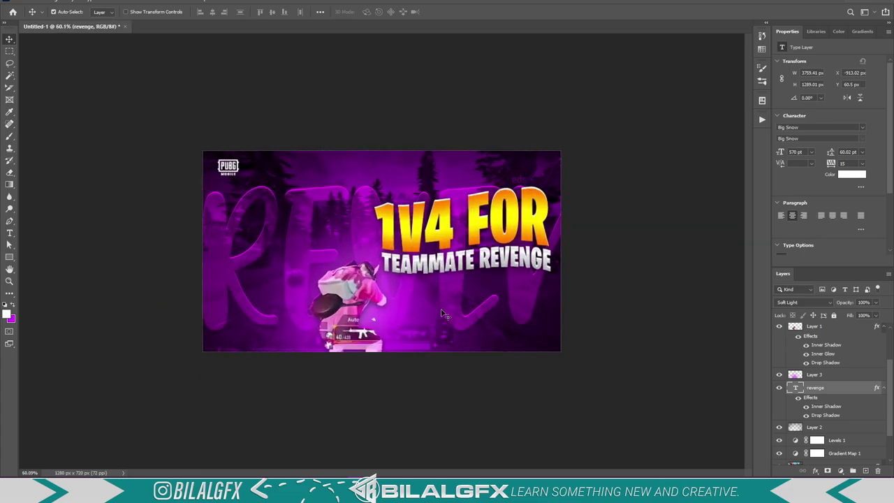